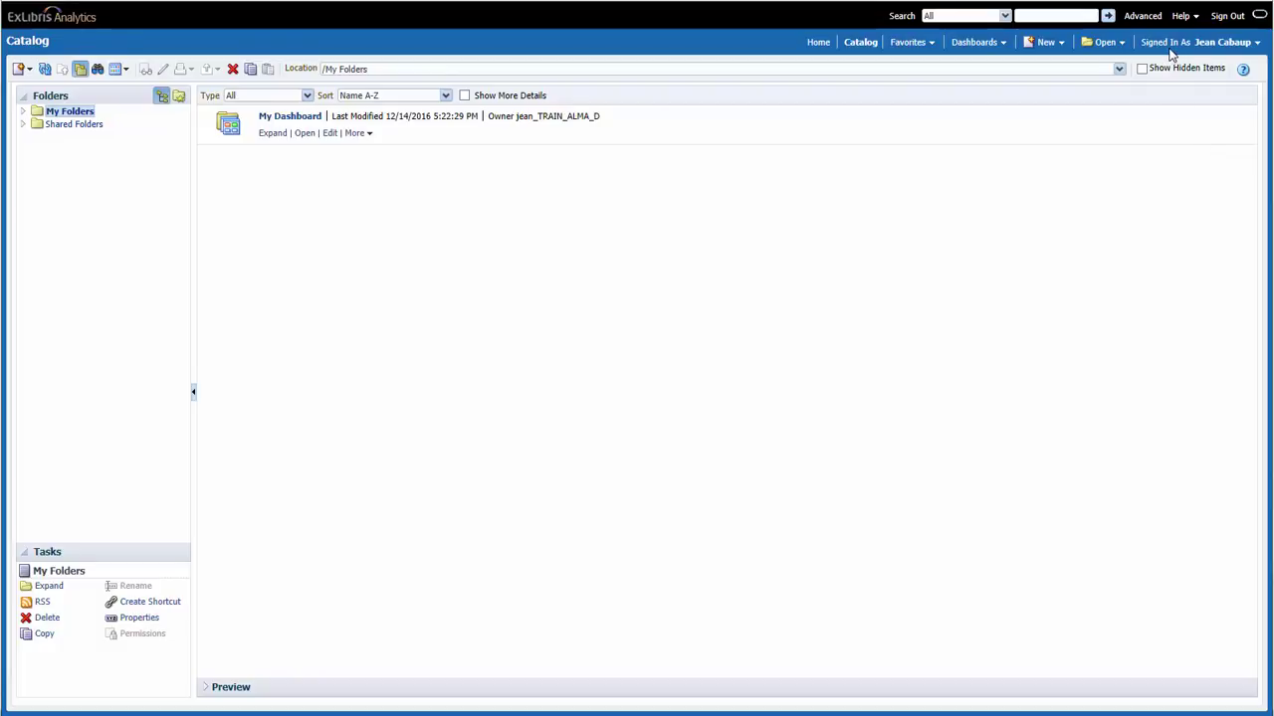
# Open the empty My Dashboard page, then bring up the Dashboards list again
pyautogui.click(1005, 44)
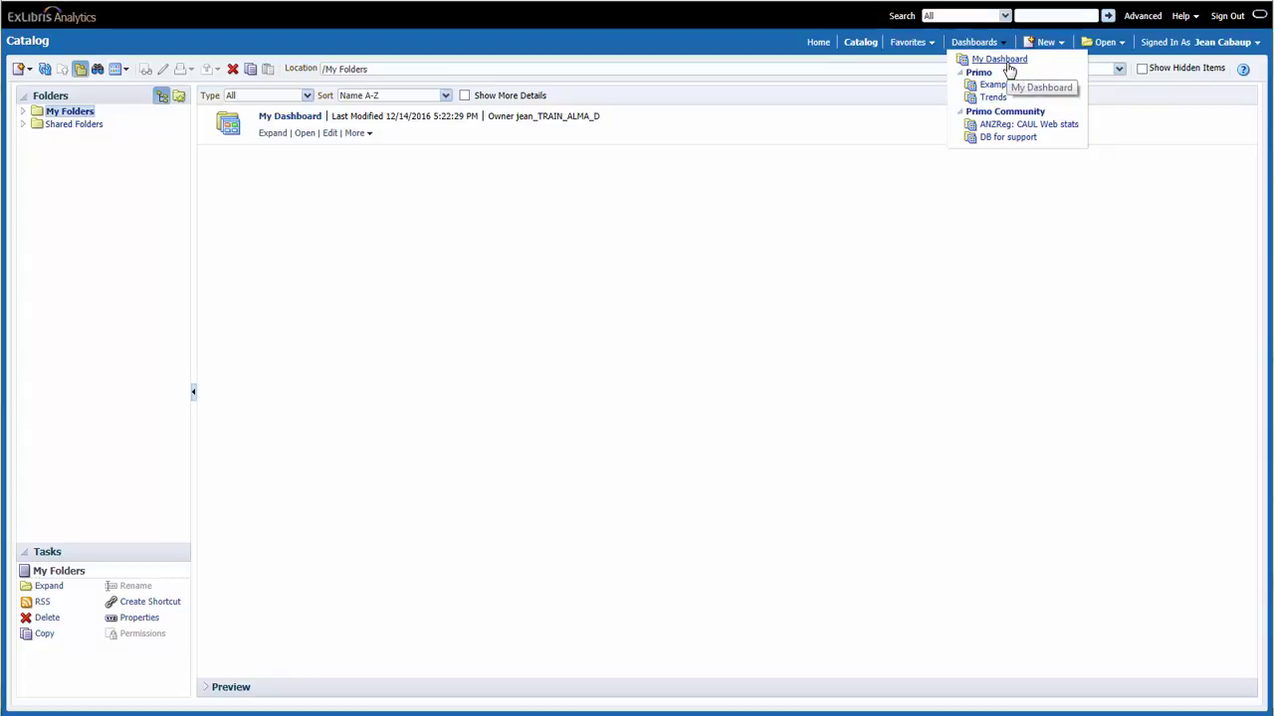
pyautogui.click(1007, 62)
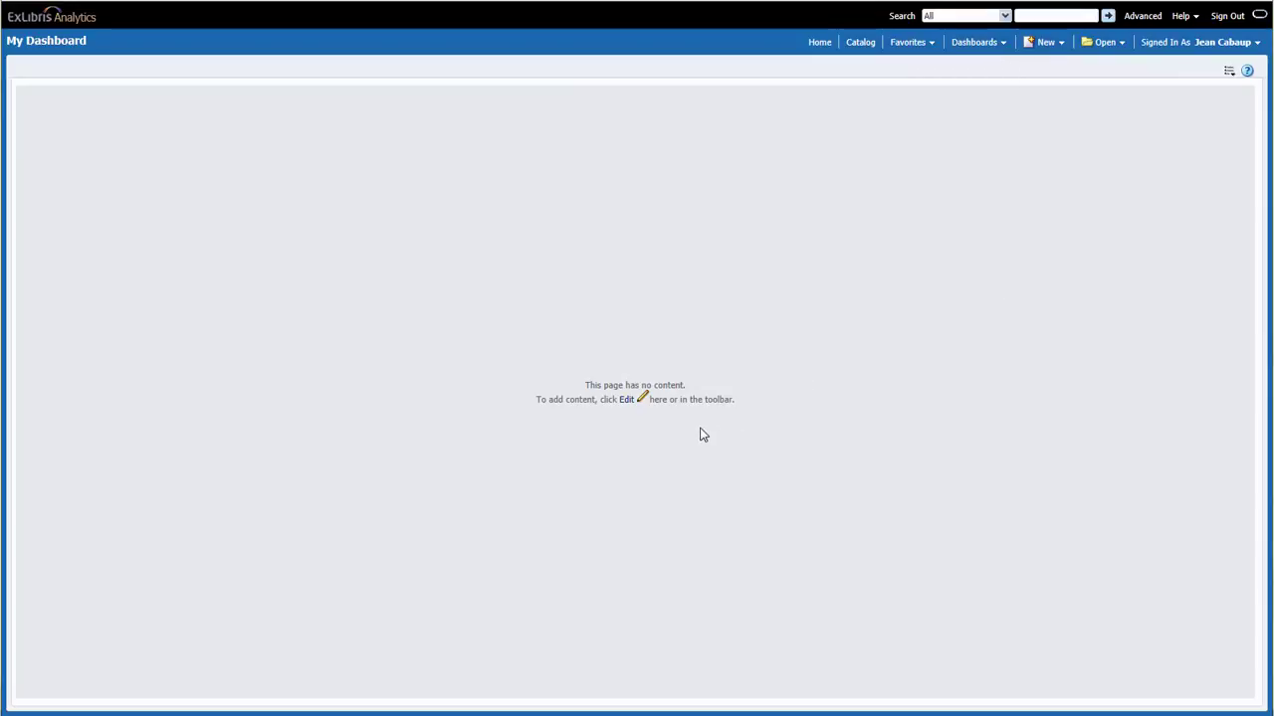
pyautogui.click(980, 45)
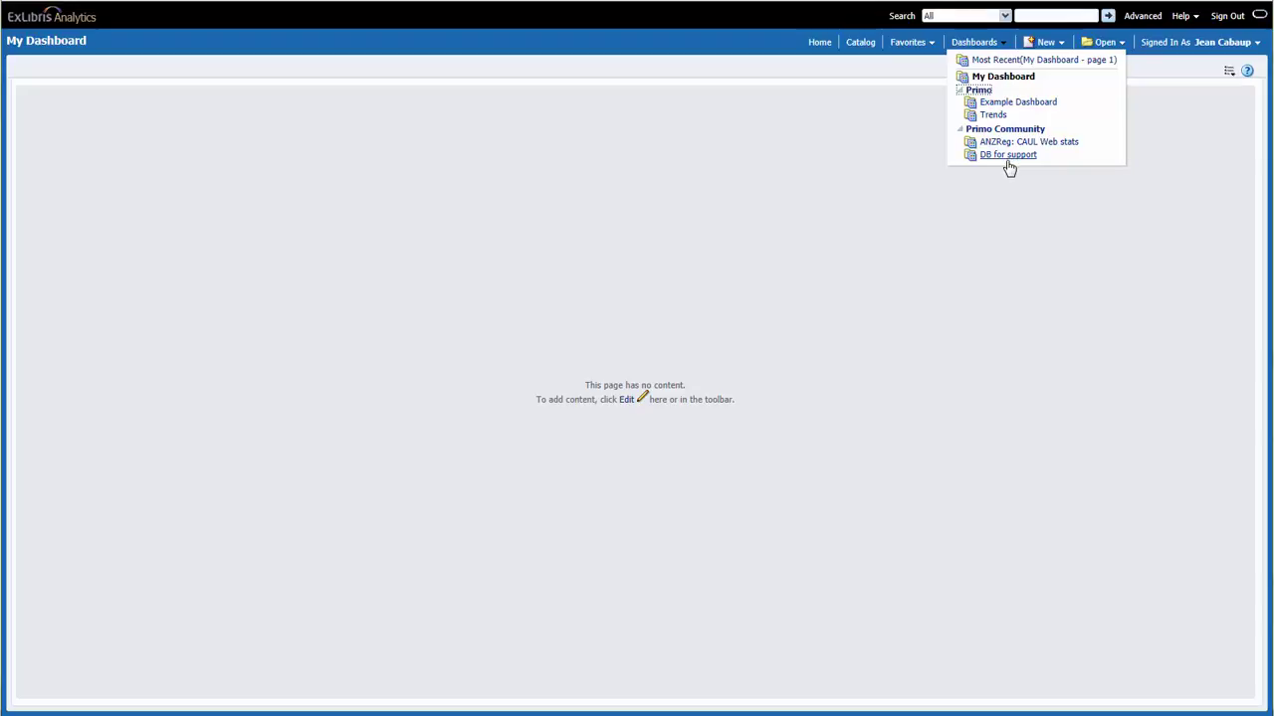
# Open the Primo Example Dashboard on its Actions tab and scroll down to the monthly charts
pyautogui.click(1017, 105)
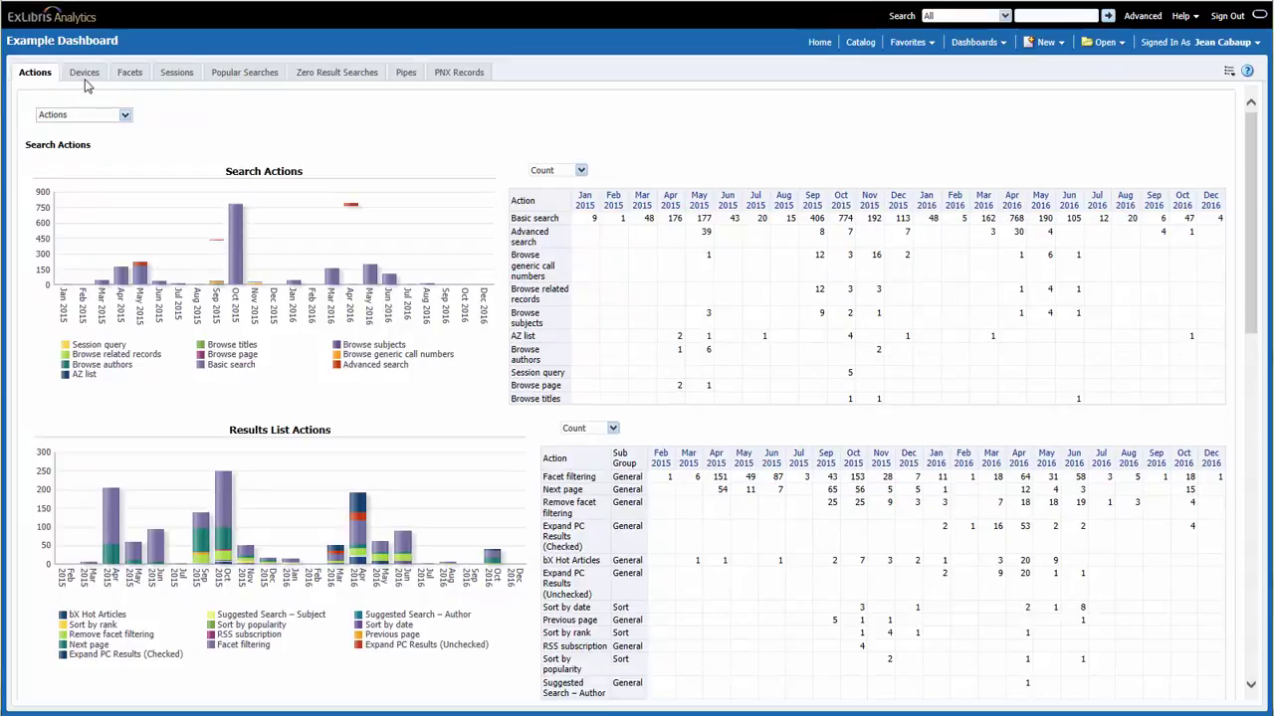
pyautogui.click(183, 82)
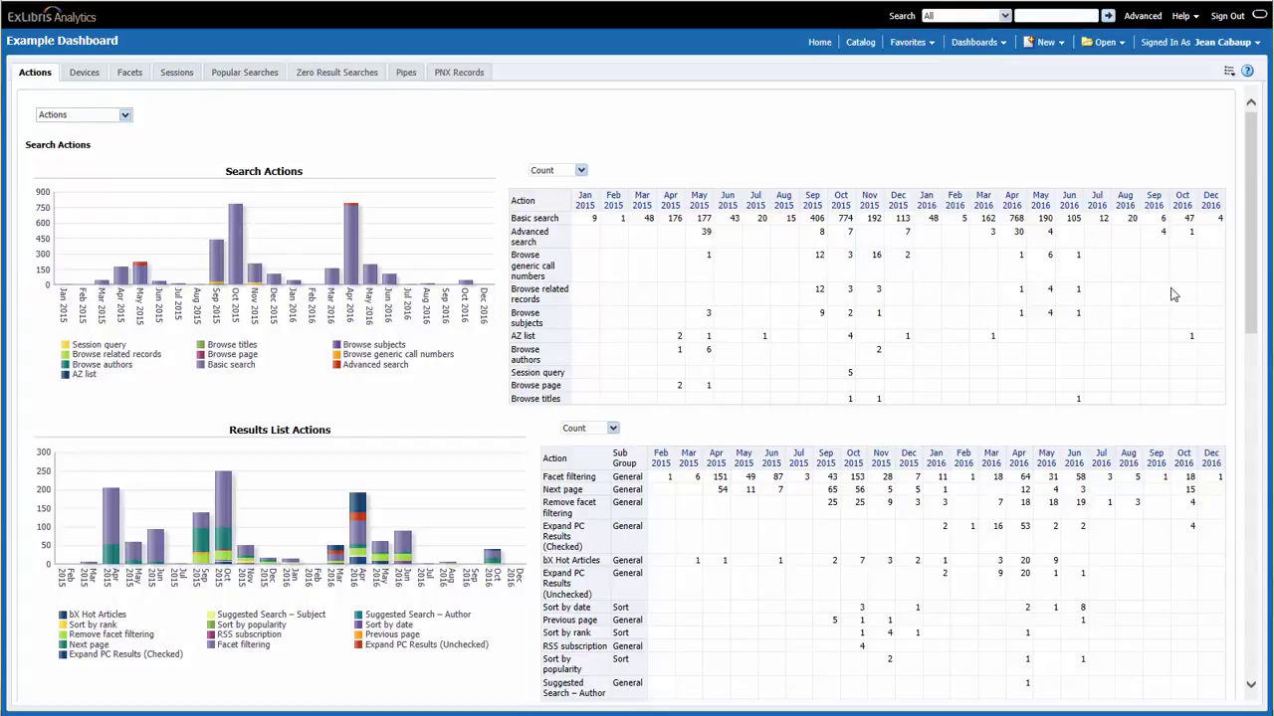
pyautogui.moveTo(1253, 289); pyautogui.dragTo(1246, 244)
# Look at the Trends dashboard, then return to the Example Dashboard's Actions tab
pyautogui.click(971, 43)
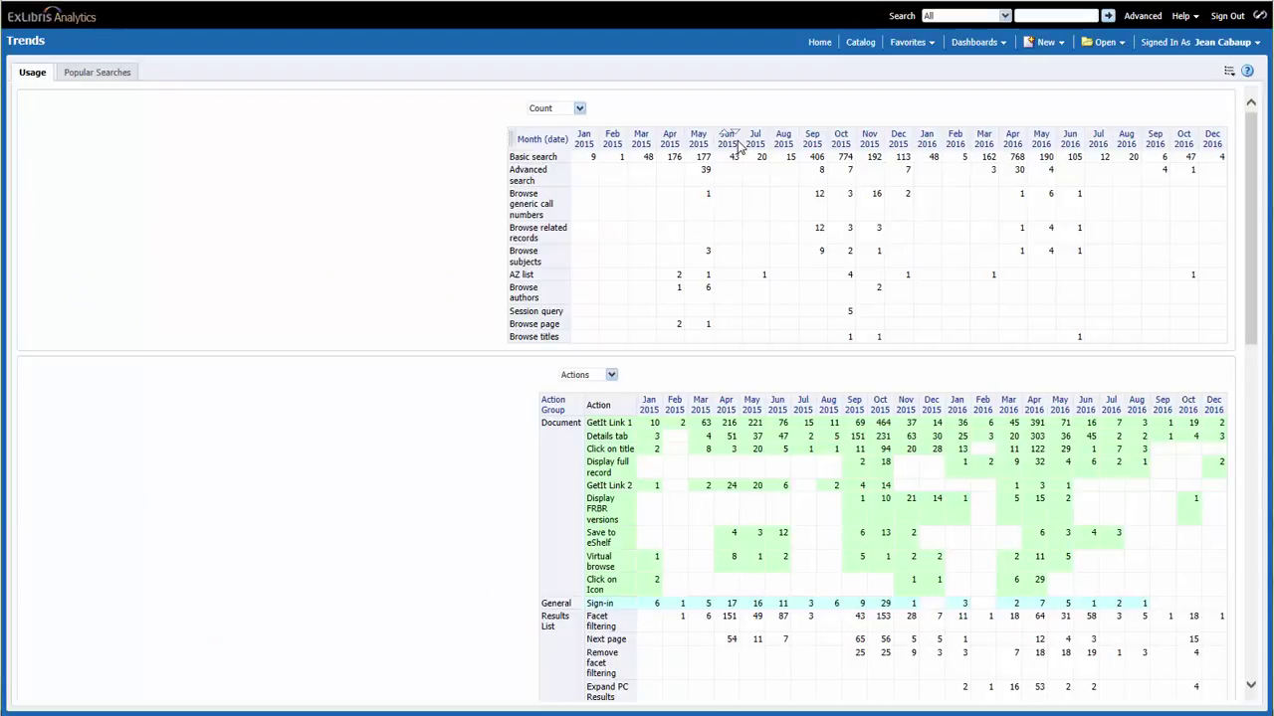
pyautogui.click(999, 48)
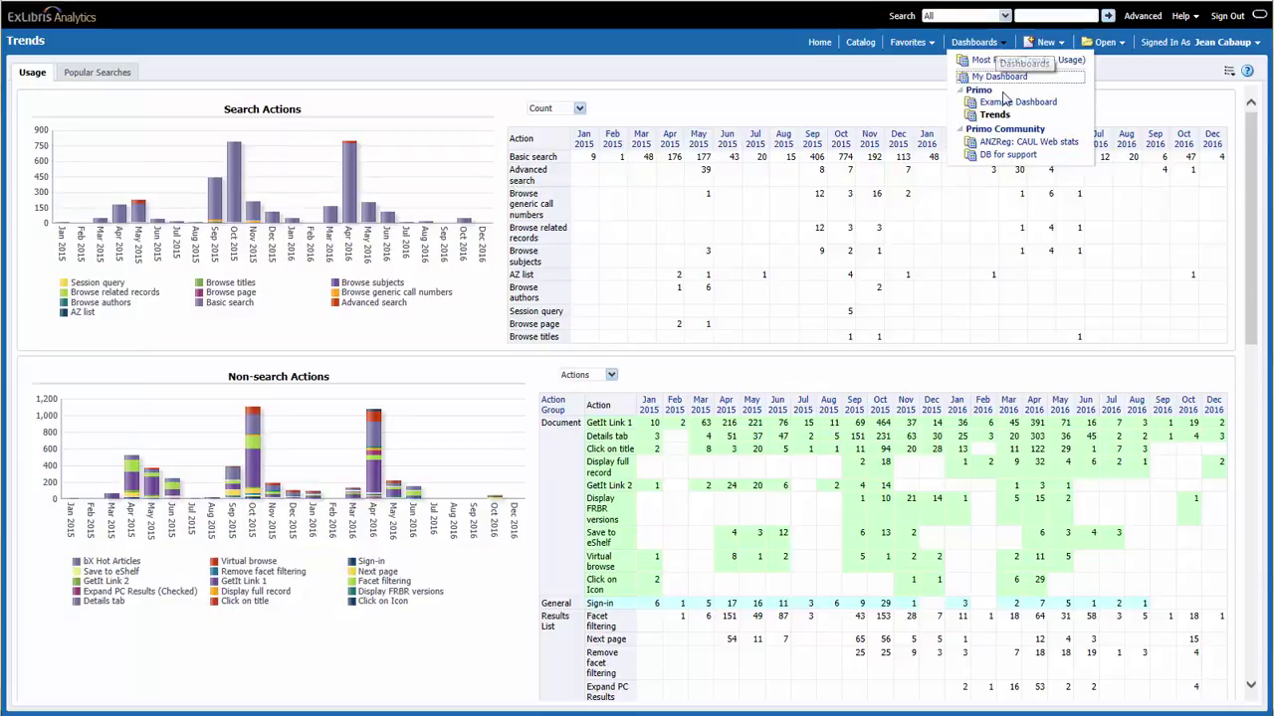
pyautogui.click(1004, 103)
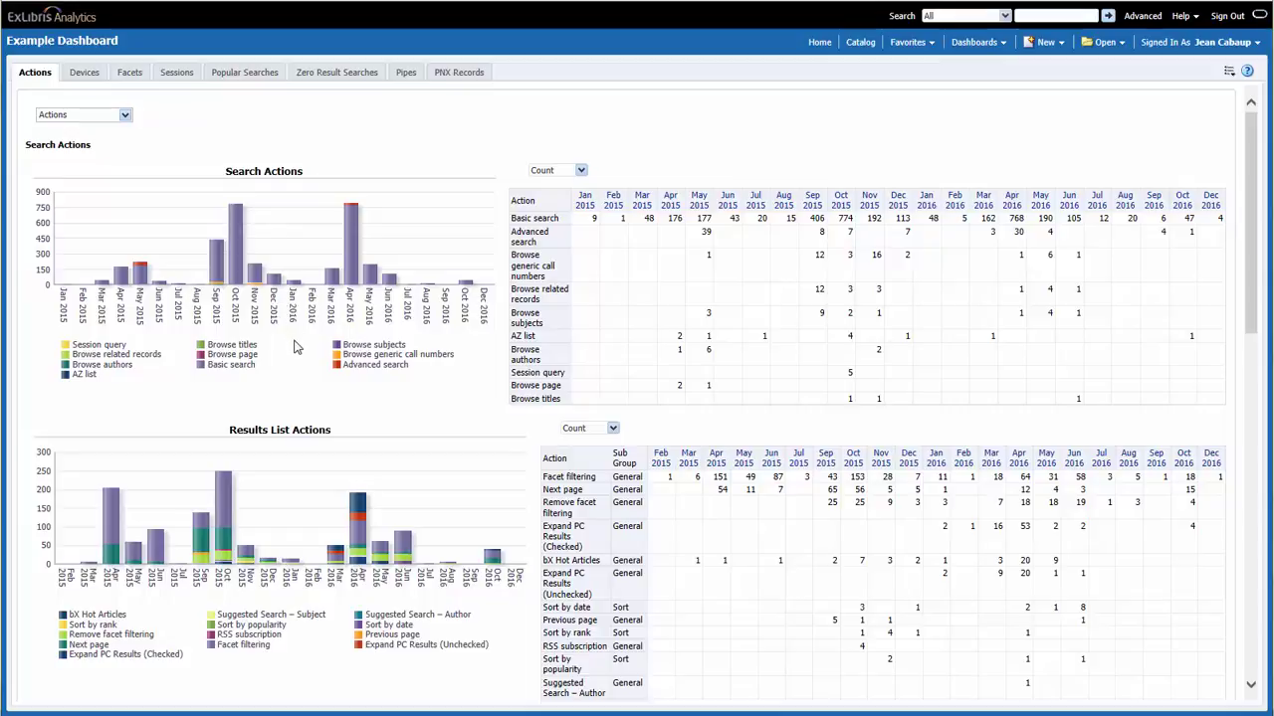
pyautogui.moveTo(348, 263)
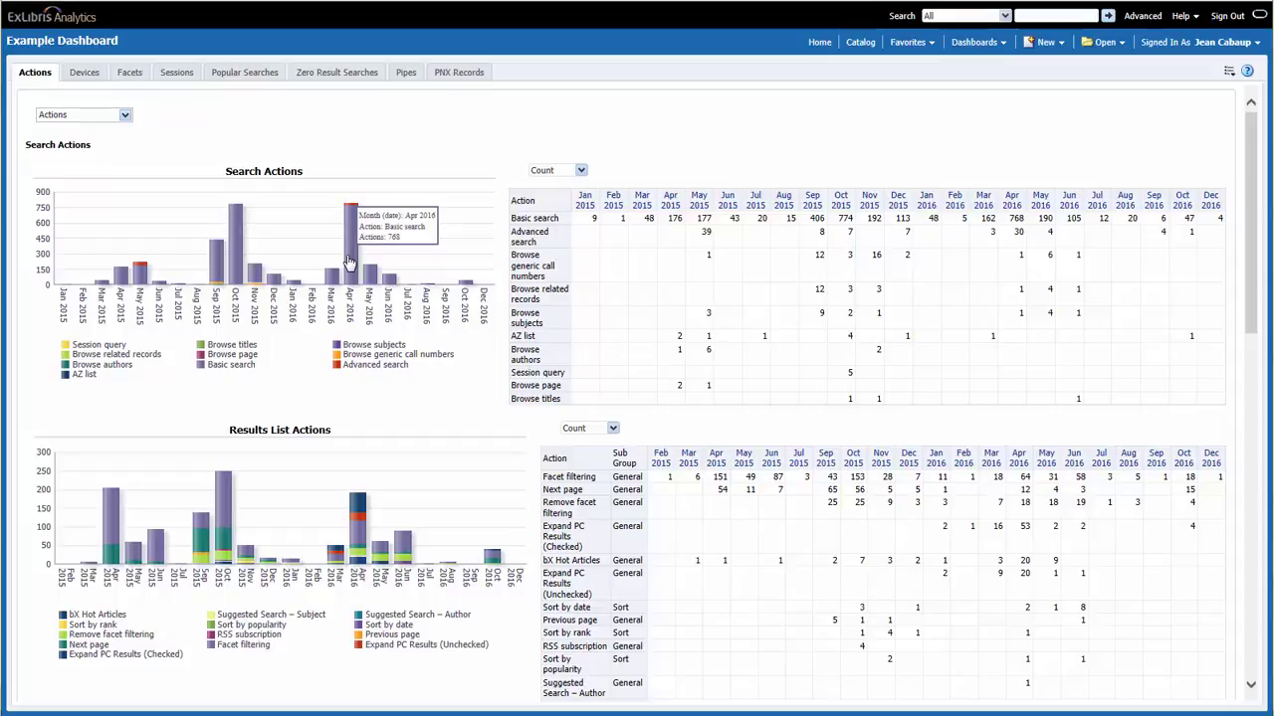
pyautogui.moveTo(350, 211)
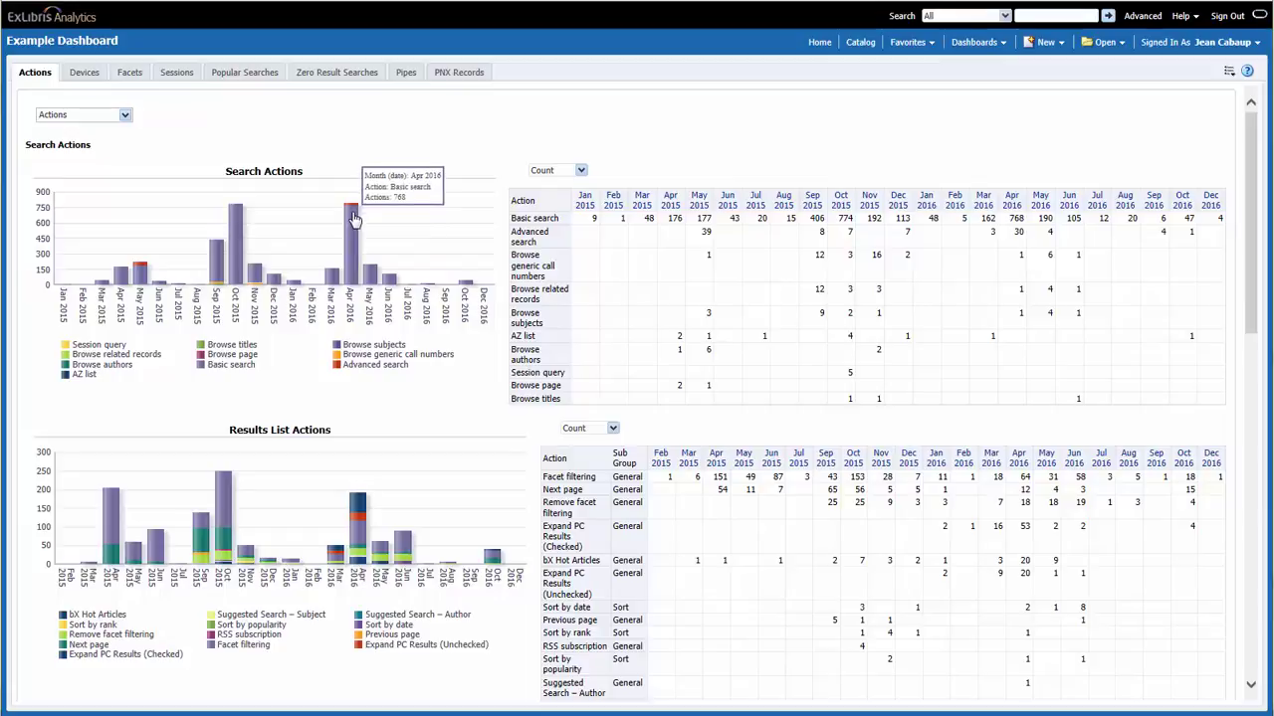
# Switch the Search Actions table to Percentage and scroll it sideways to later months
pyautogui.click(581, 171)
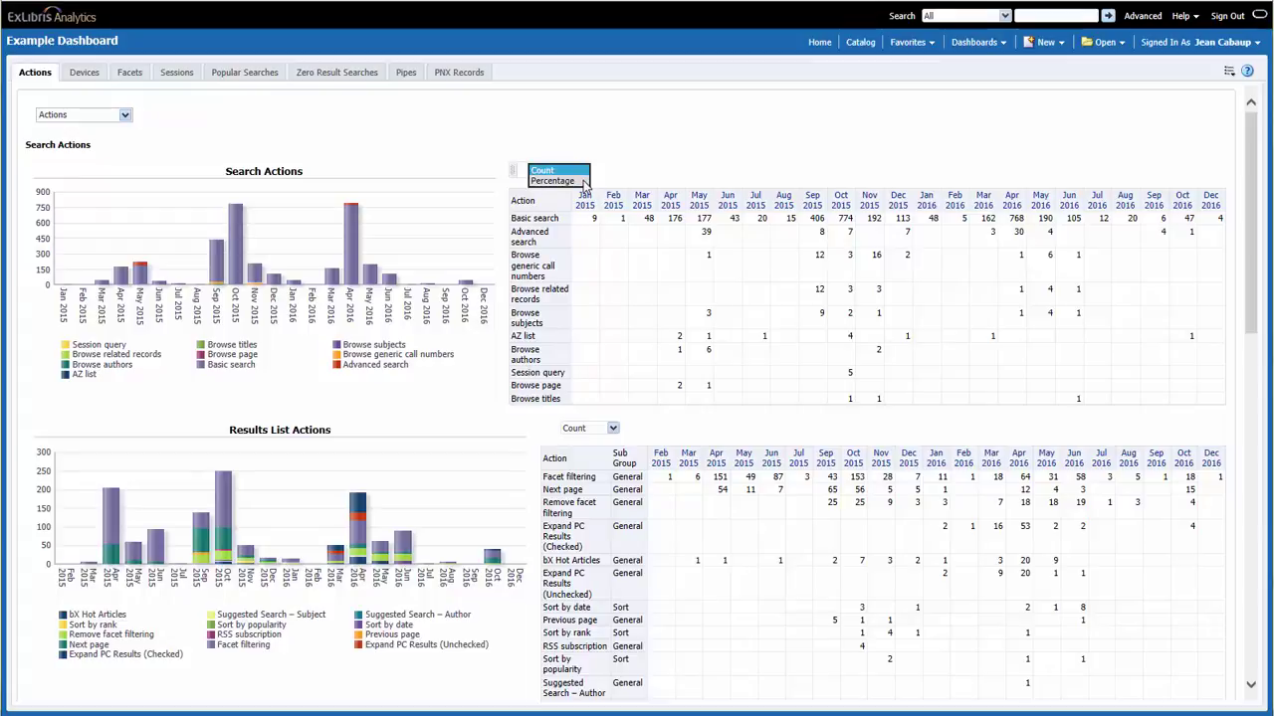
pyautogui.click(584, 186)
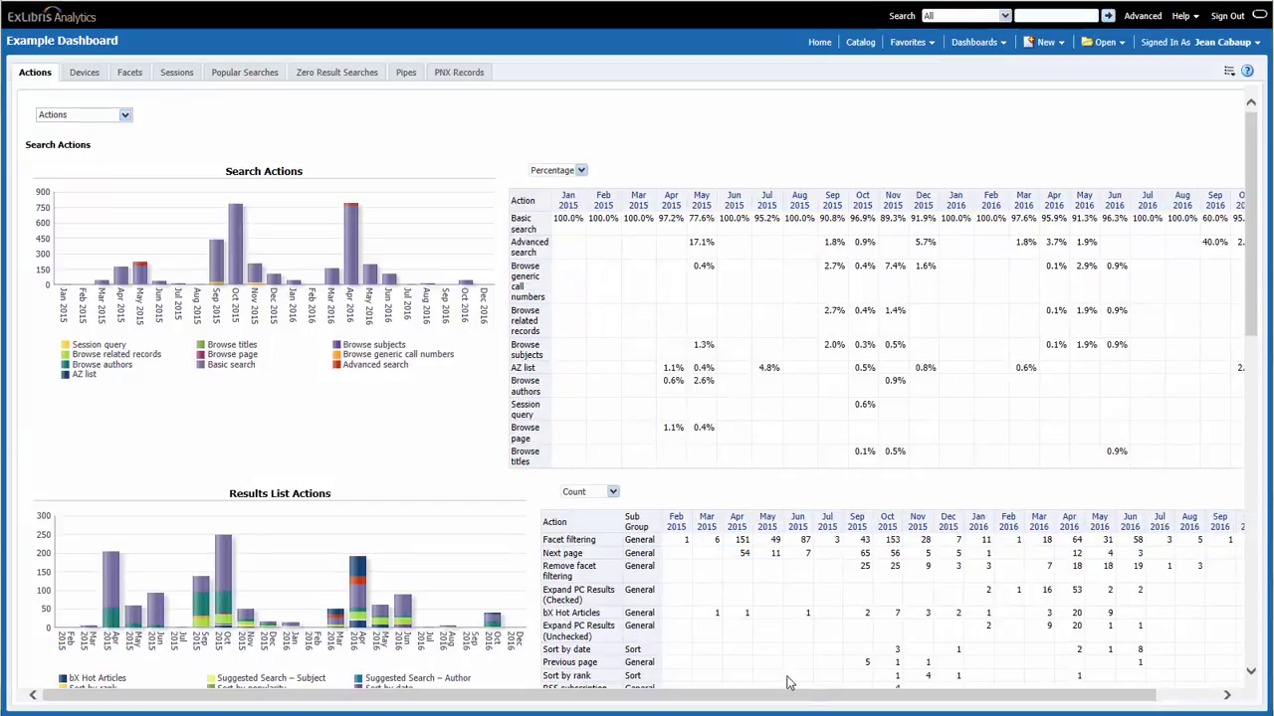
pyautogui.moveTo(822, 703); pyautogui.dragTo(893, 703)
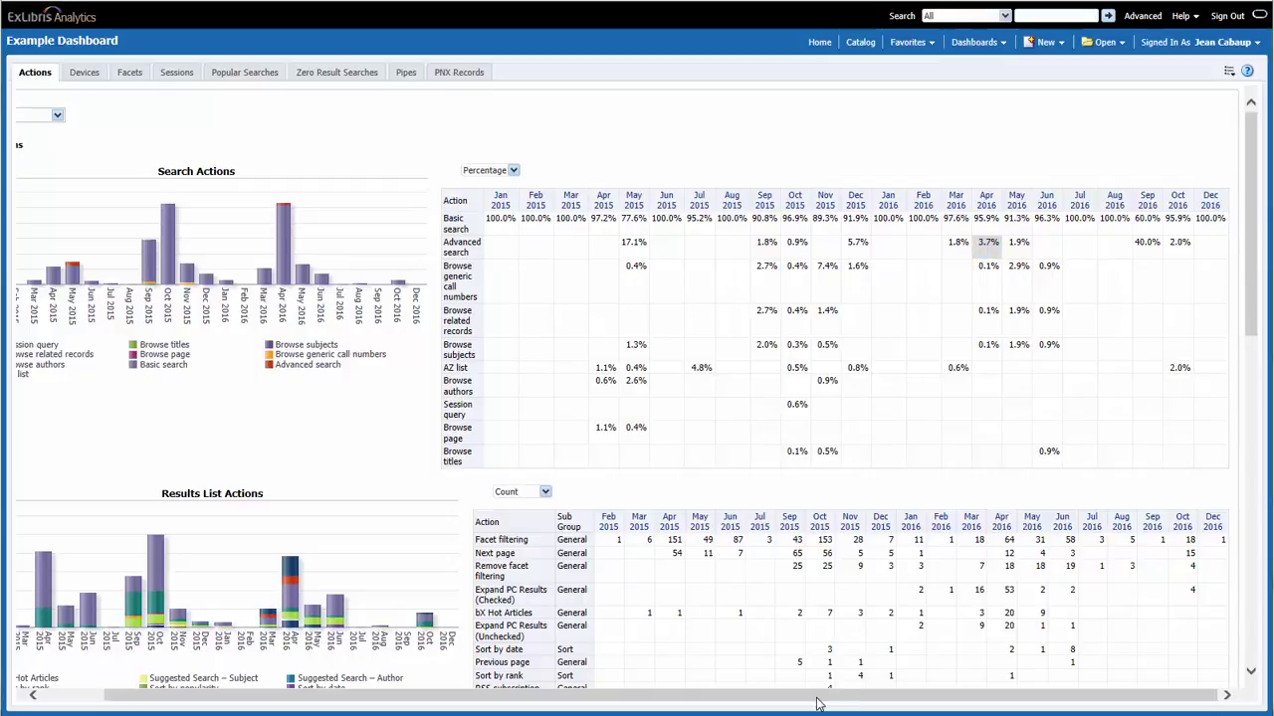
# Scroll down to the Results List Actions chart and check its bar values
pyautogui.moveTo(818, 701); pyautogui.dragTo(509, 701)
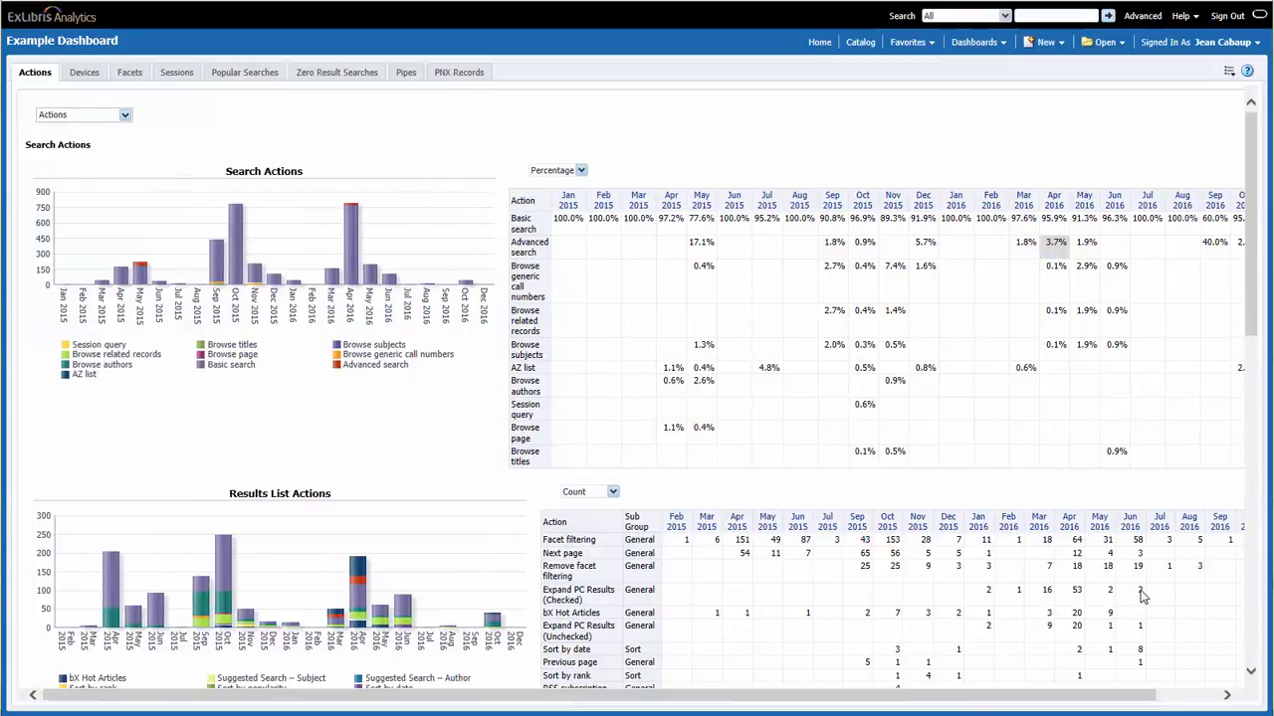
pyautogui.moveTo(1251, 324); pyautogui.dragTo(1256, 477)
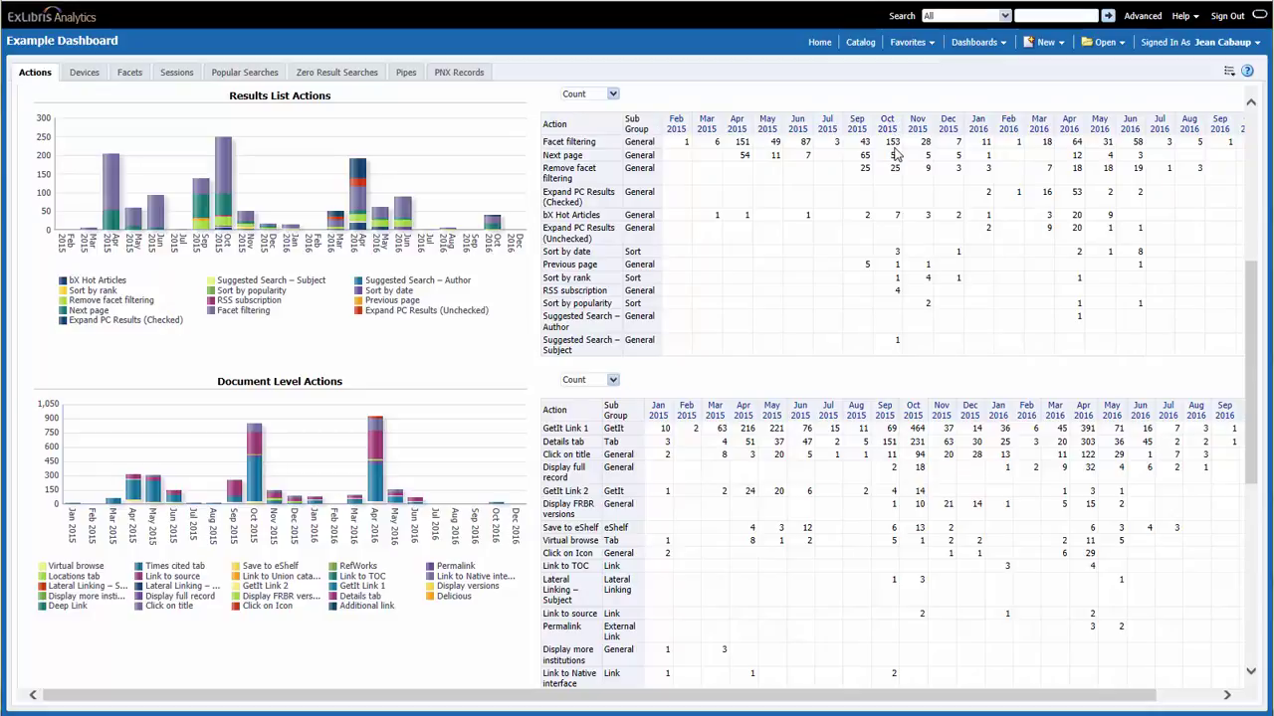
pyautogui.moveTo(223, 177)
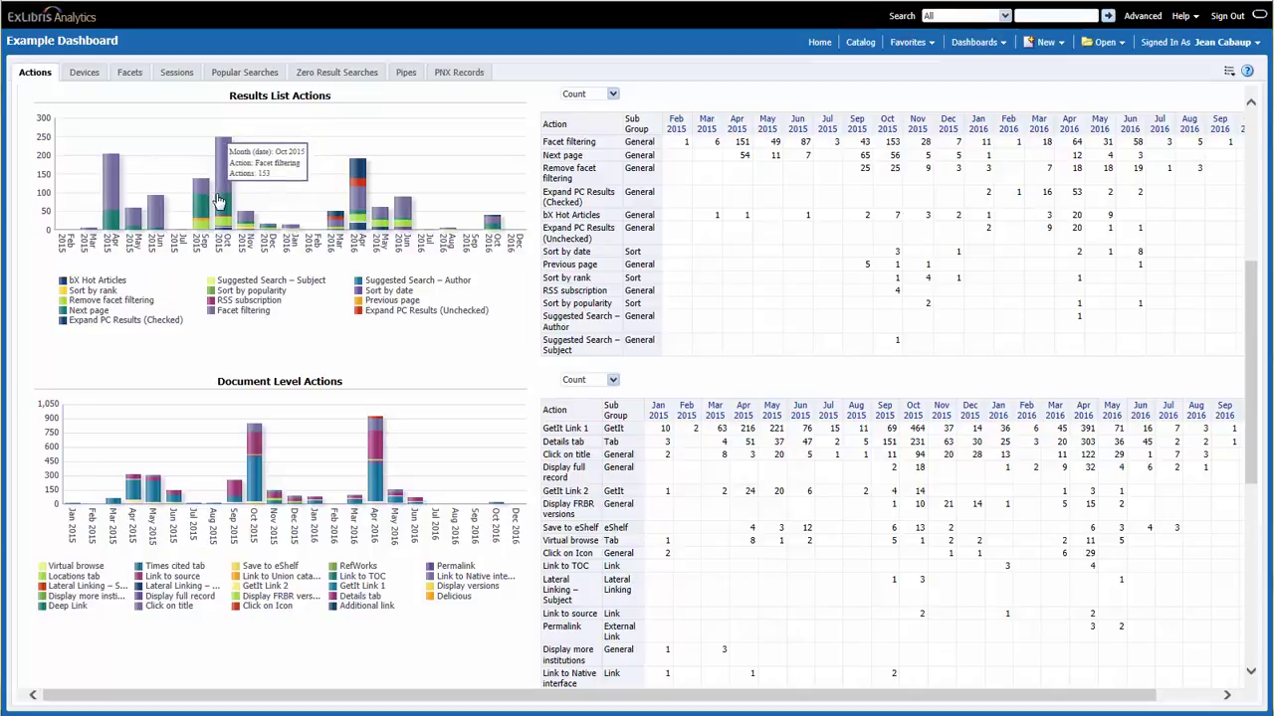
pyautogui.moveTo(223, 213)
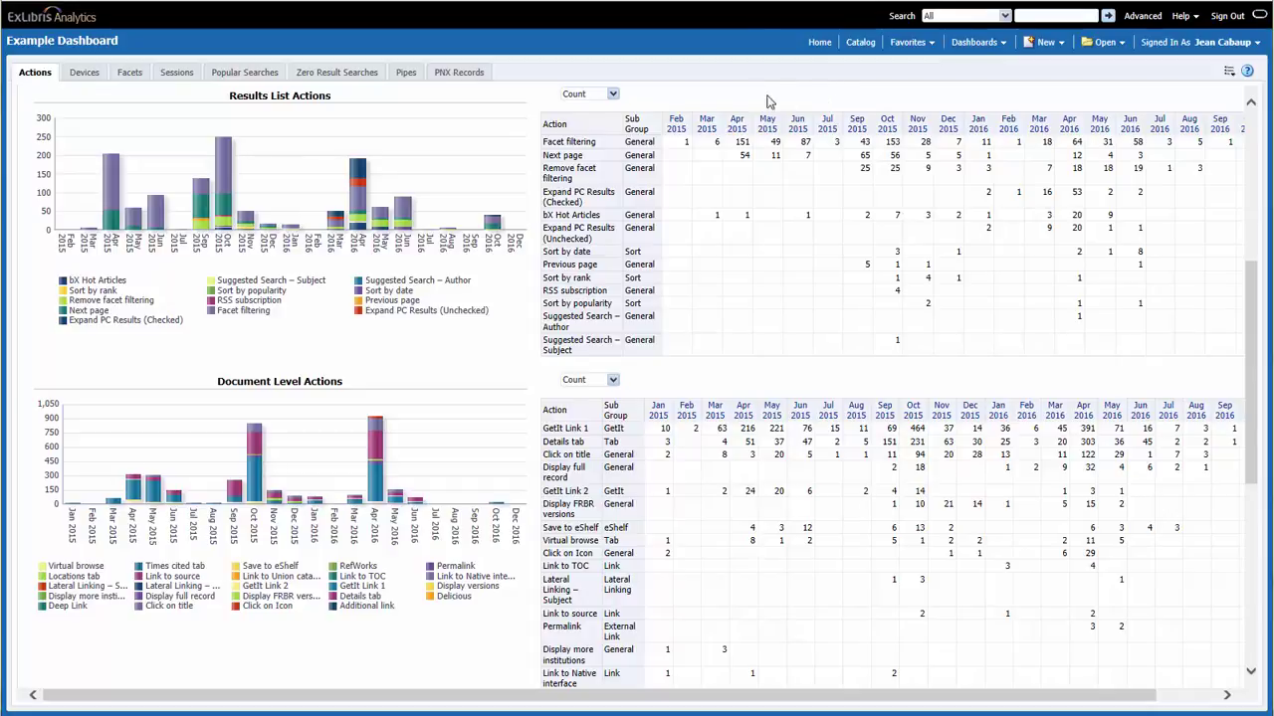
# Keep the Results List Actions table on Count and scroll down to Document Level Actions
pyautogui.click(613, 94)
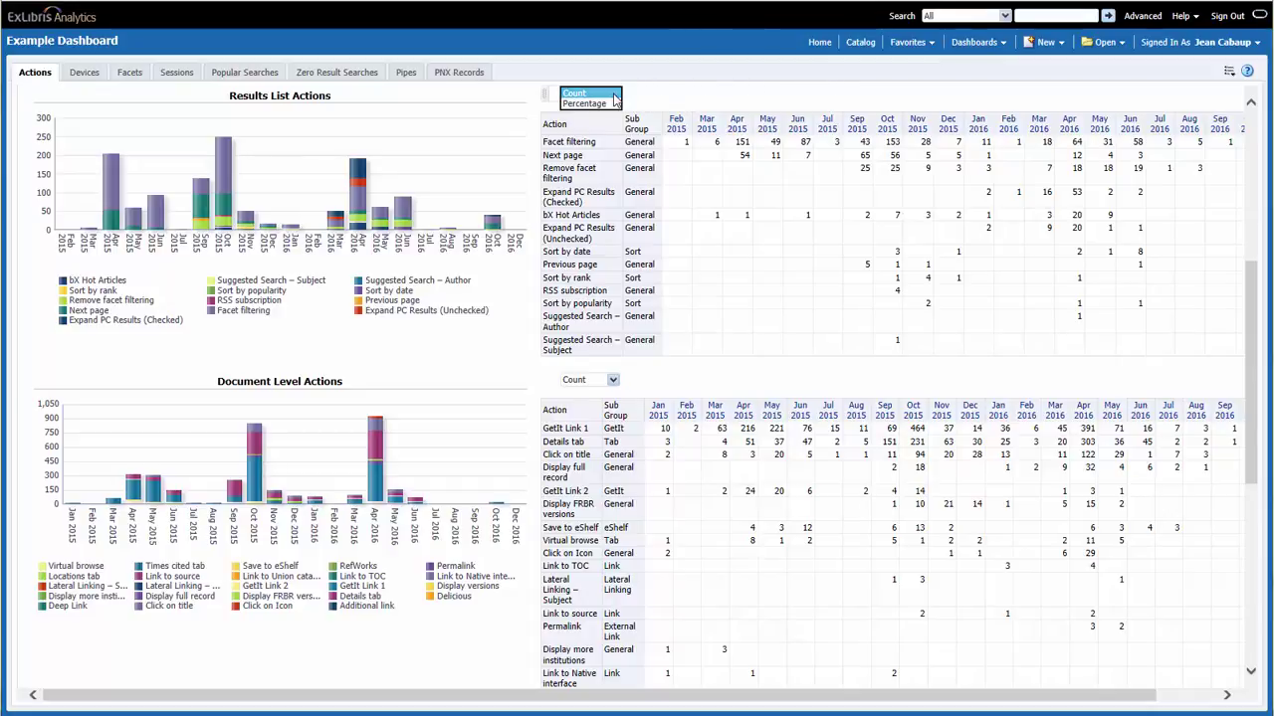
pyautogui.click(577, 94)
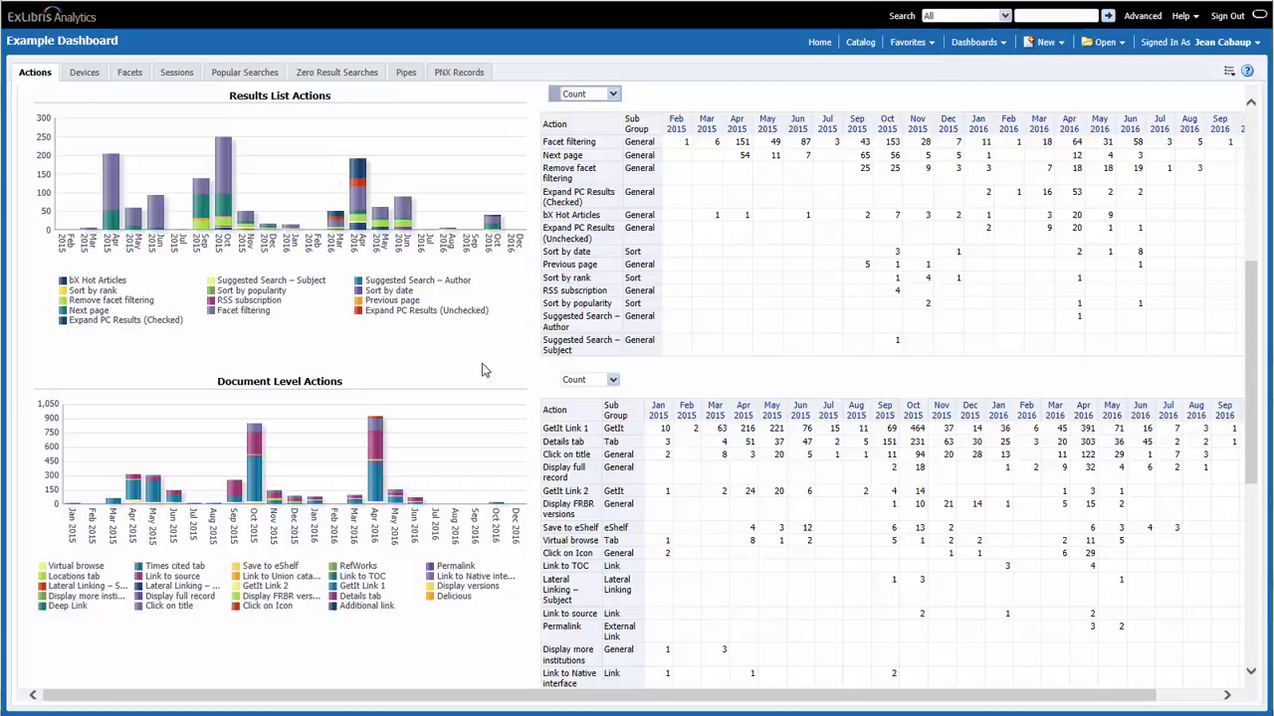
pyautogui.scroll(-1, 483, 370)
pyautogui.scroll(-4, 483, 370)
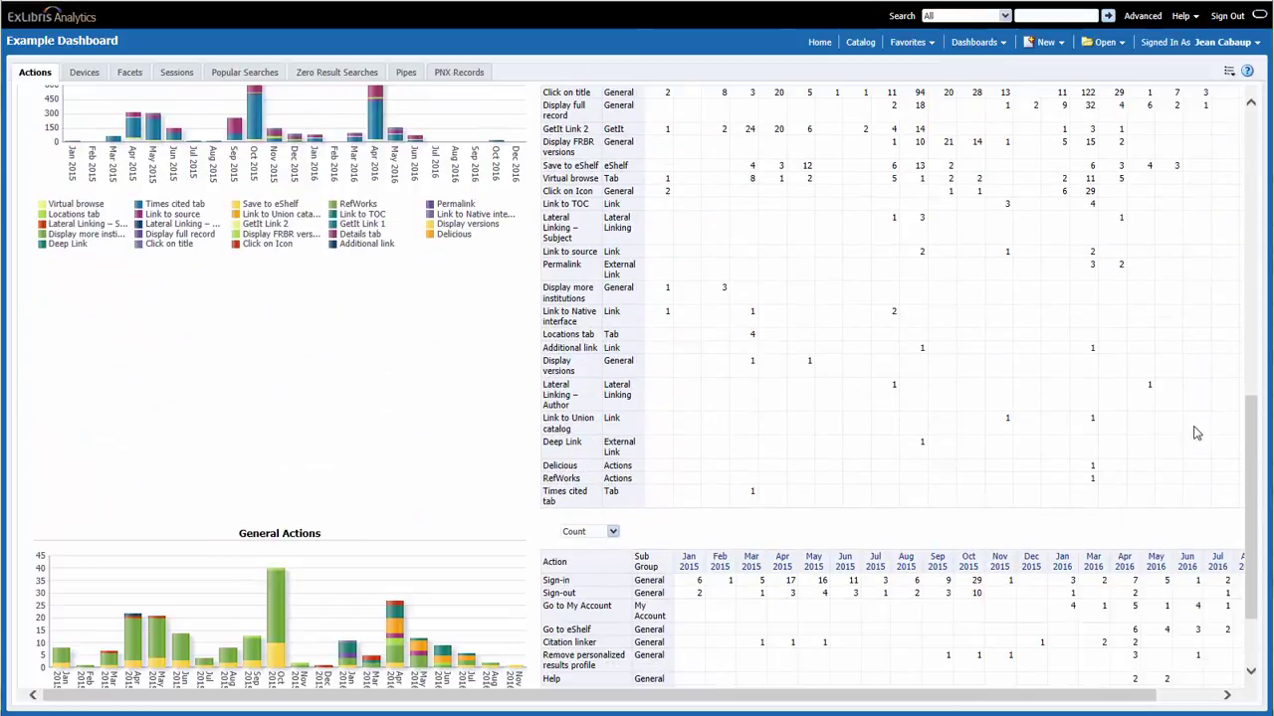
pyautogui.moveTo(1252, 454); pyautogui.dragTo(1253, 370)
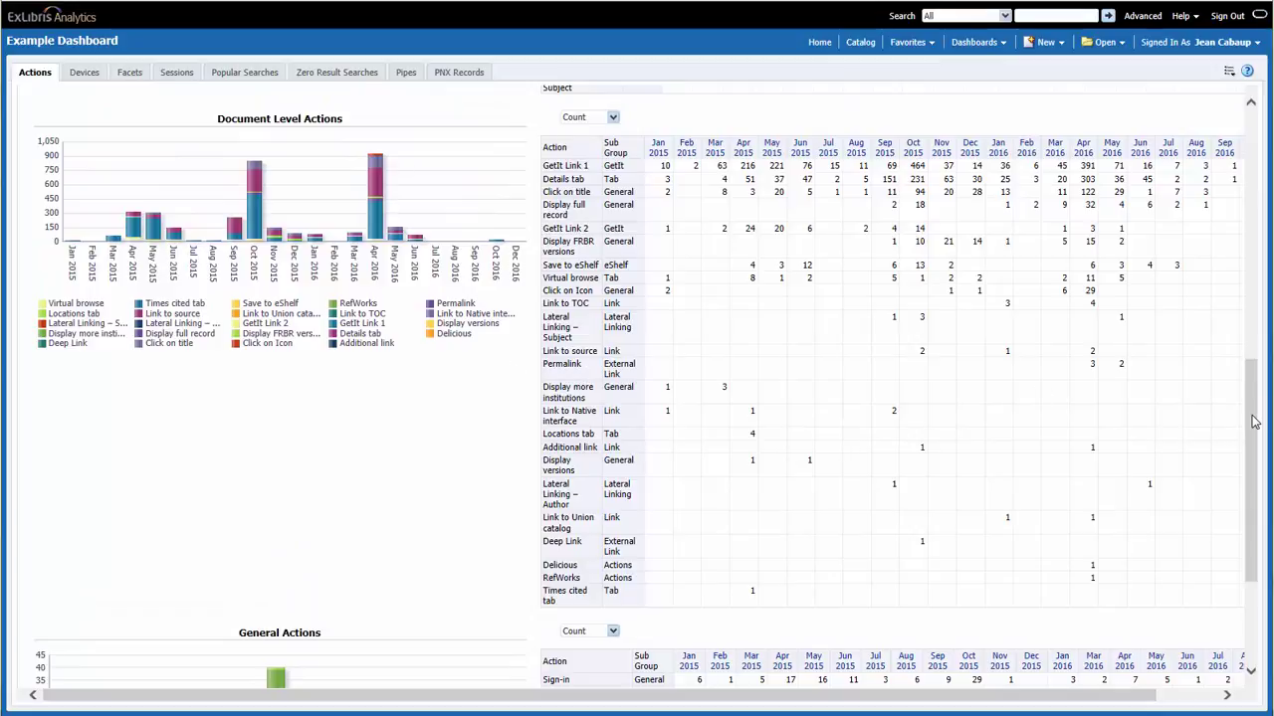
pyautogui.moveTo(1254, 424); pyautogui.dragTo(1253, 428)
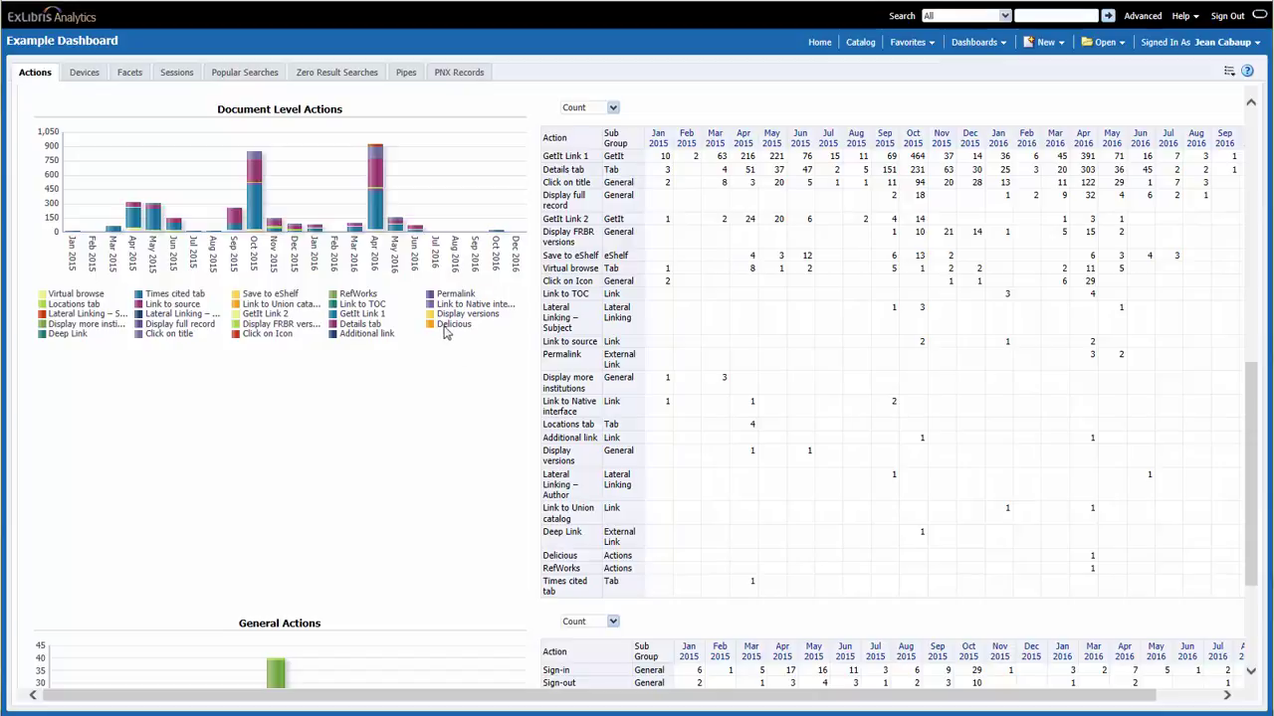
pyautogui.moveTo(371, 178)
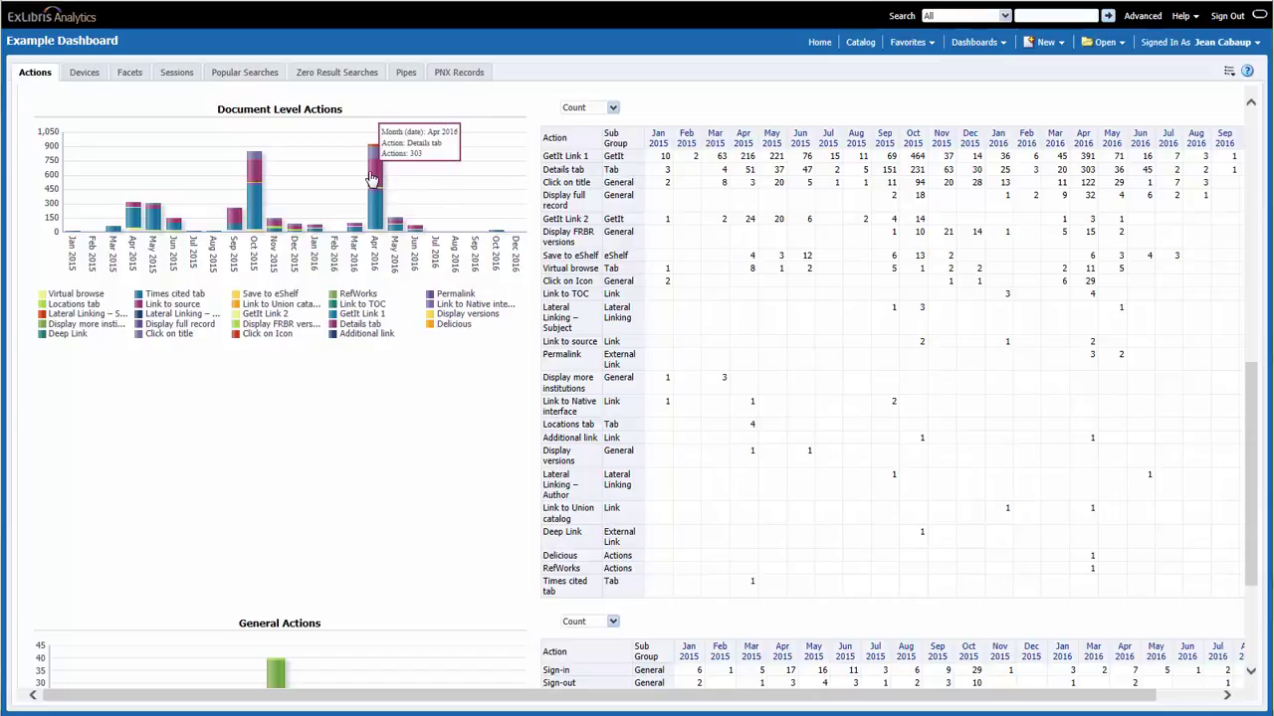
pyautogui.moveTo(375, 156)
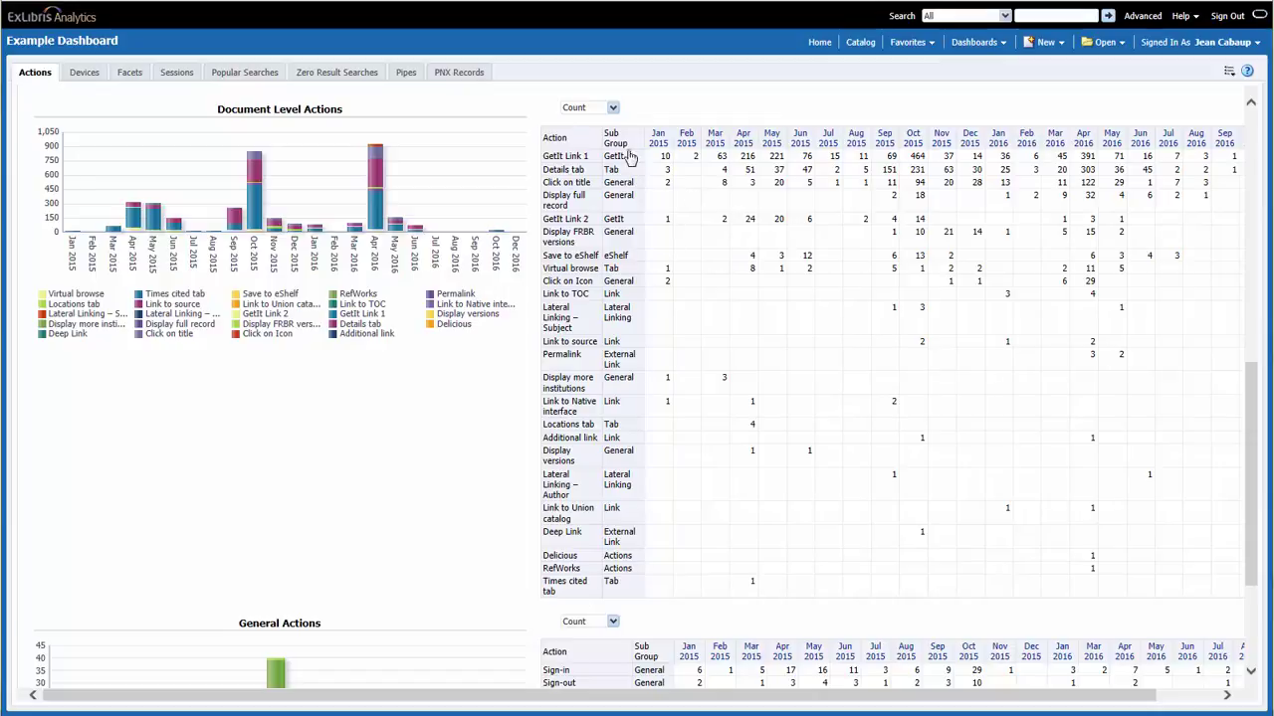
pyautogui.click(613, 107)
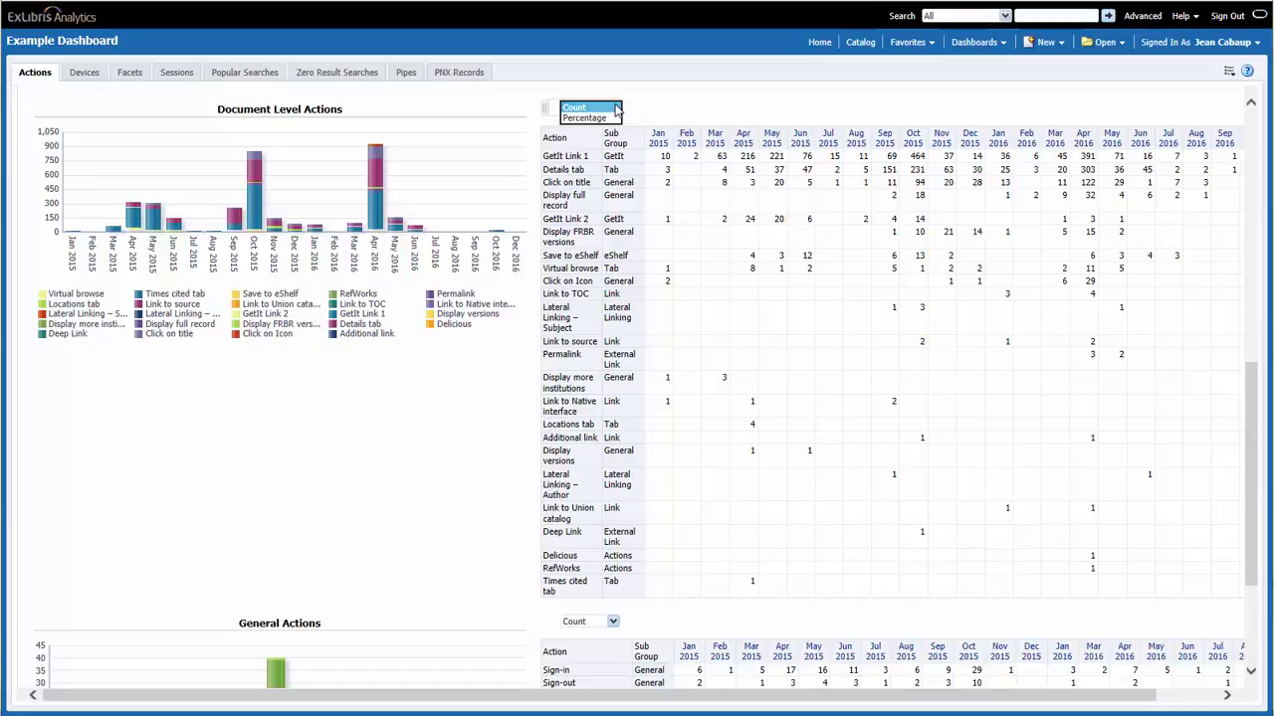
pyautogui.click(587, 107)
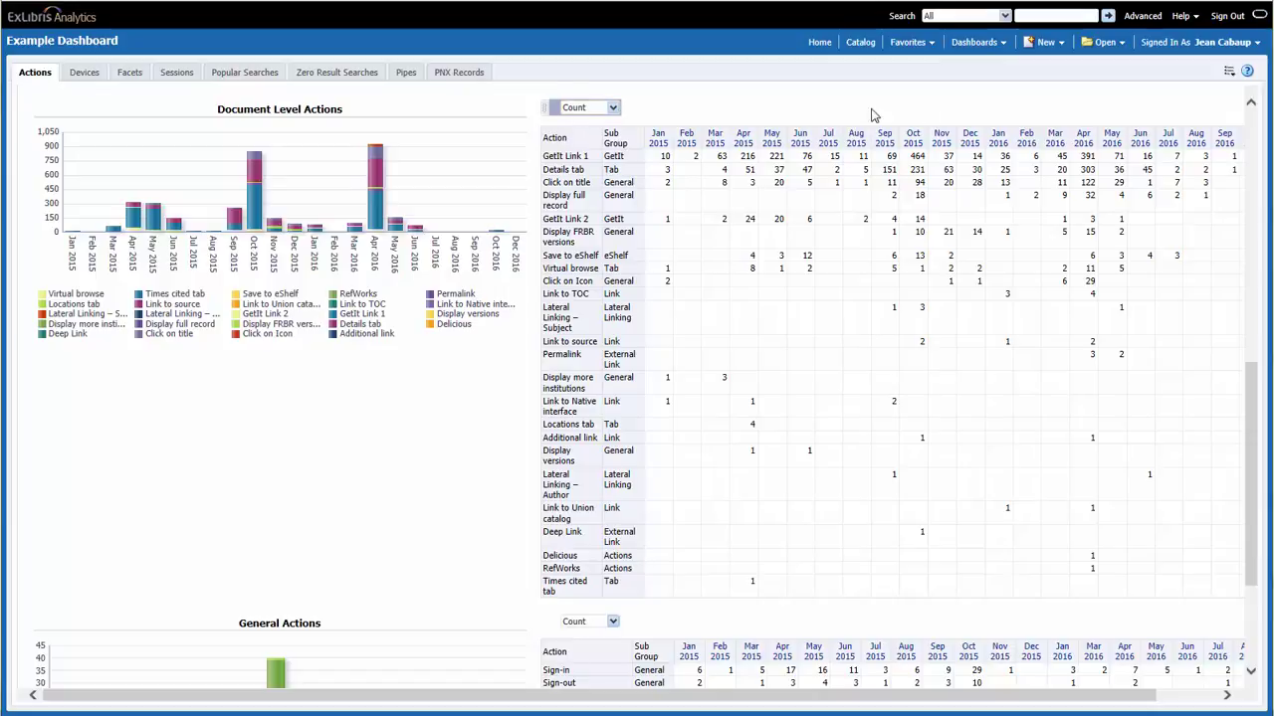
# Scroll down to the General Actions chart and table, showing Sign-in at 29 in Oct 2015
pyautogui.moveTo(1256, 401); pyautogui.dragTo(1247, 559)
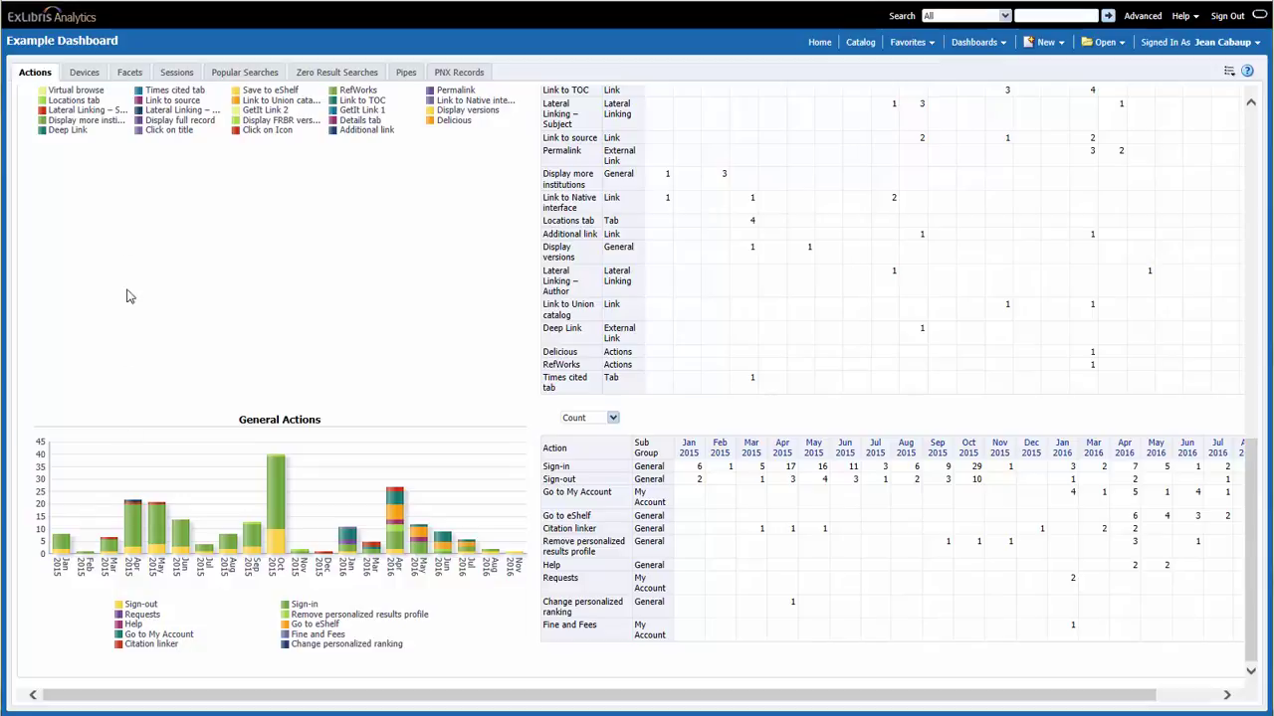
# On the Devices tab, set the Device Usage month to April 2016
pyautogui.click(86, 78)
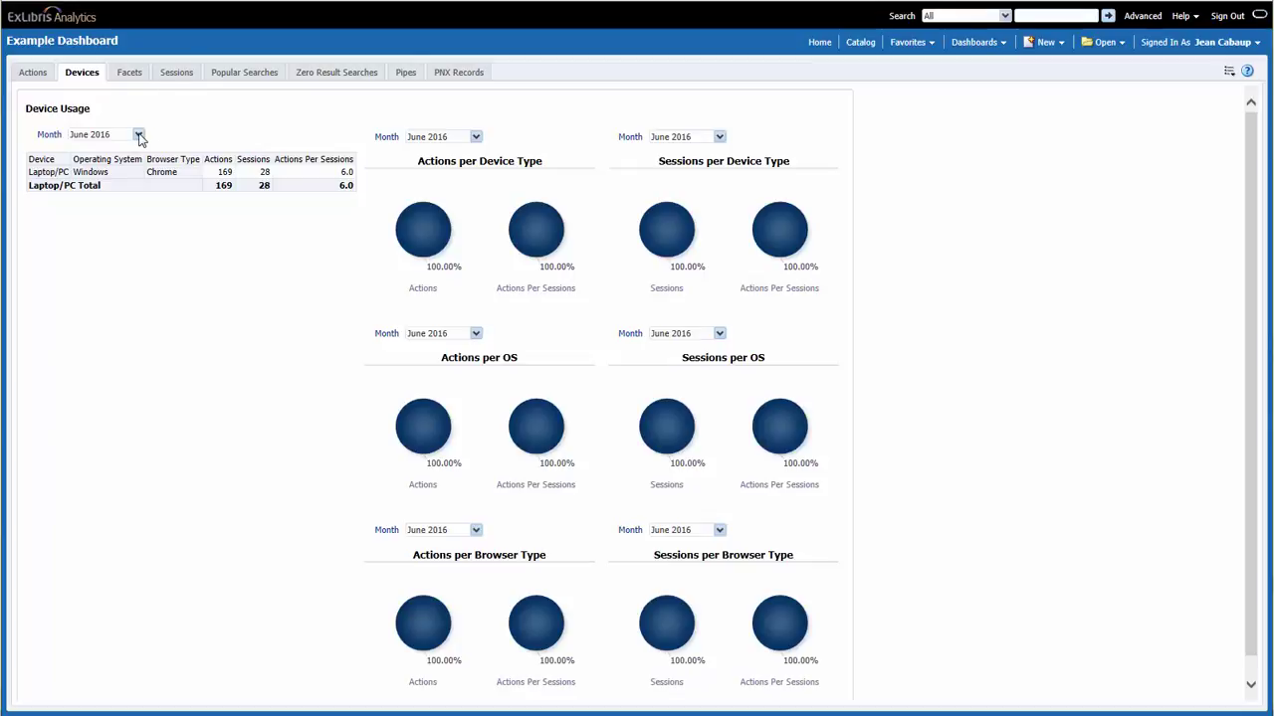
pyautogui.click(138, 135)
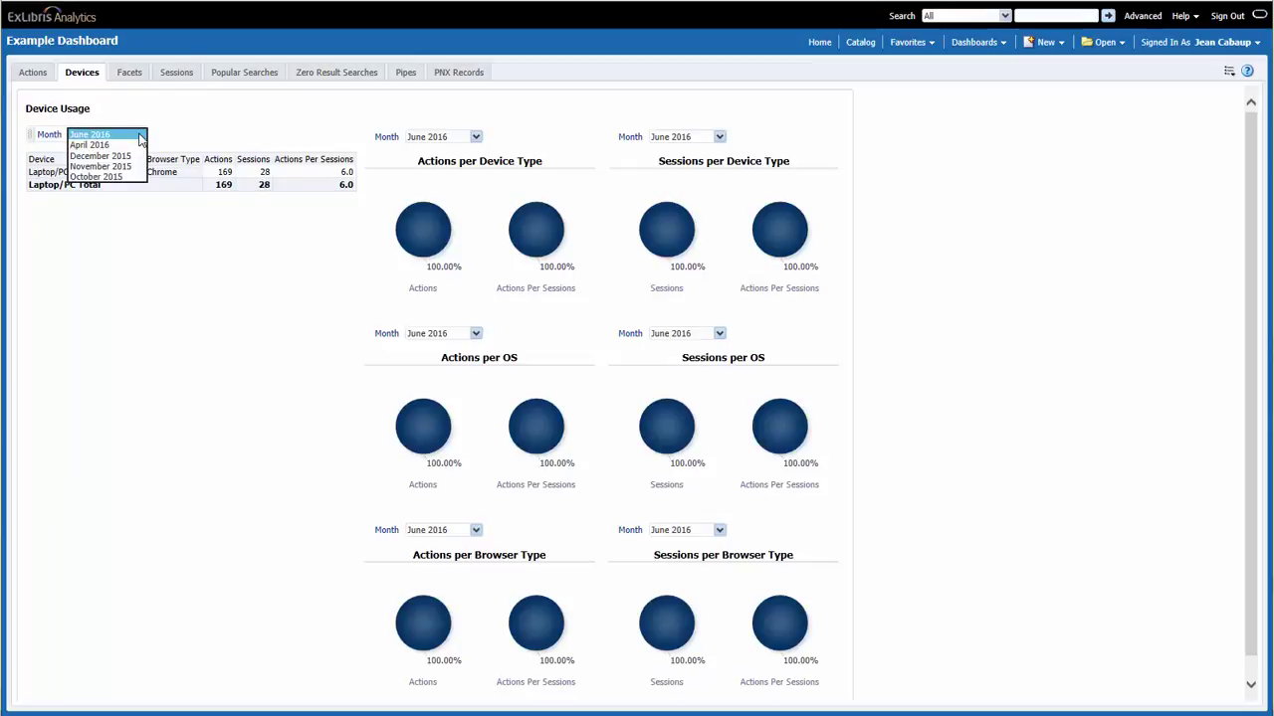
pyautogui.click(139, 145)
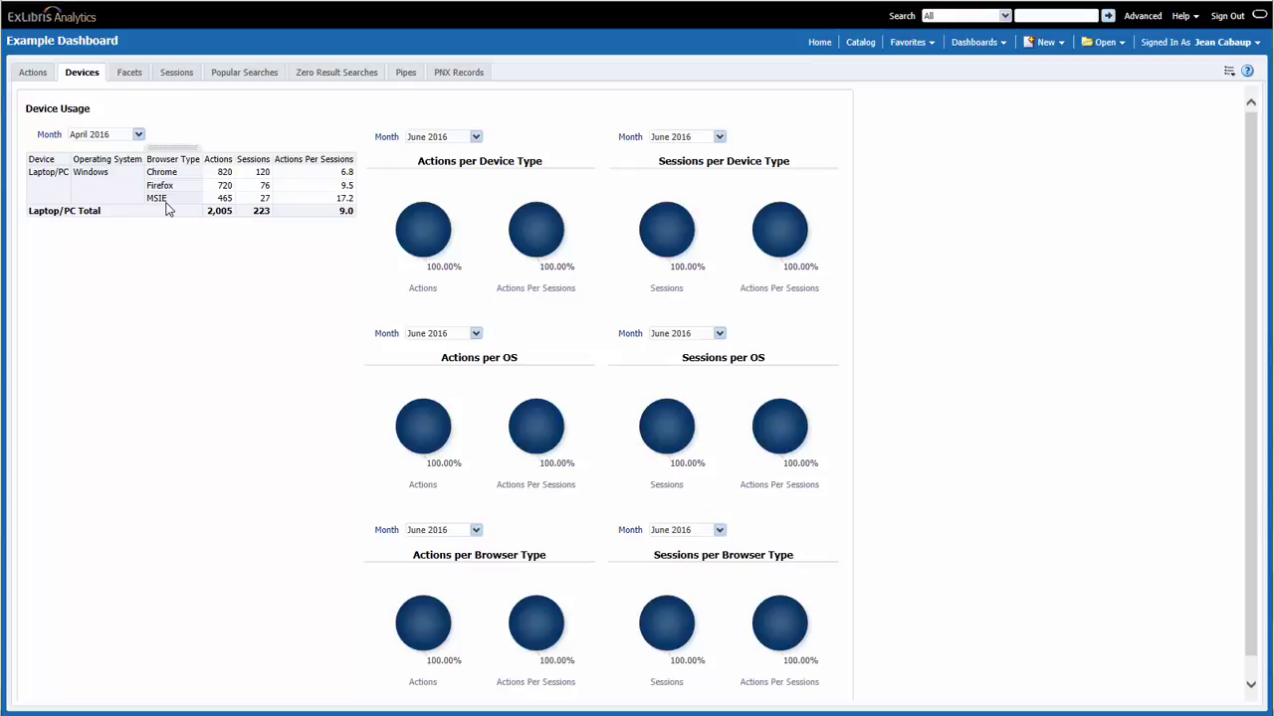
# Open the Facets tab and read the Oct 2015 bar values (Top level 66, Resource Type 22)
pyautogui.click(129, 72)
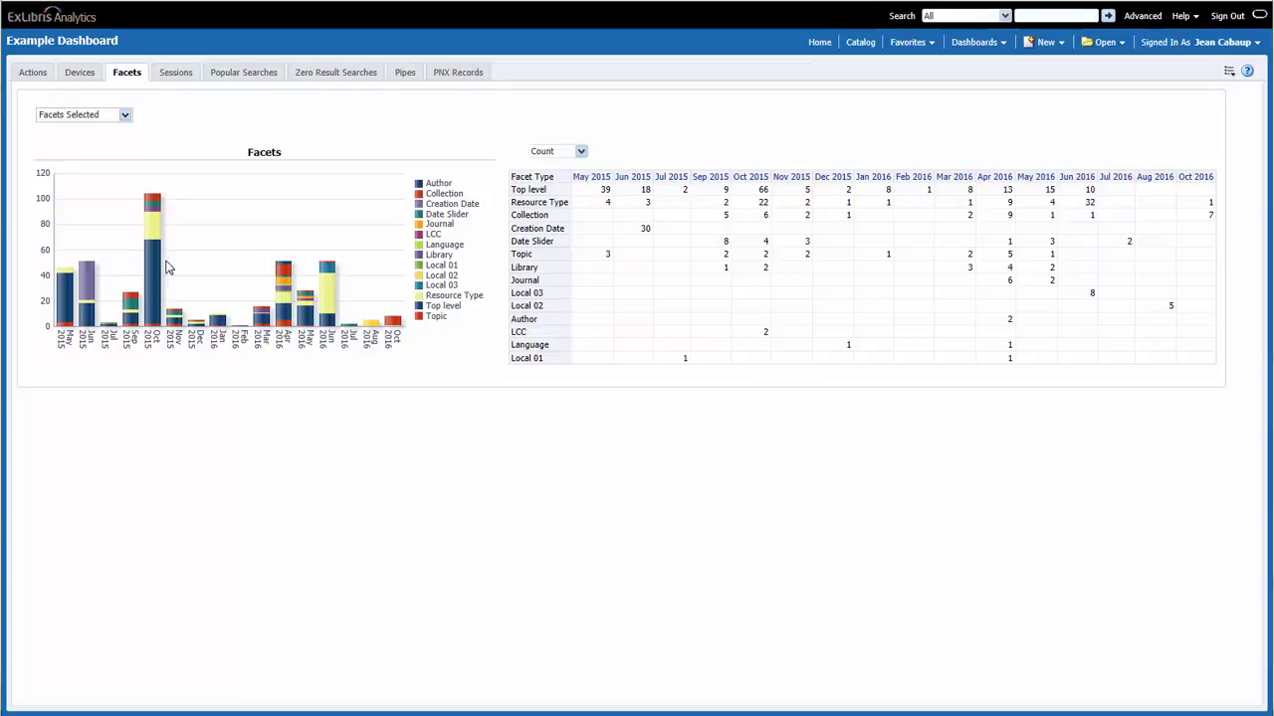
pyautogui.moveTo(153, 271)
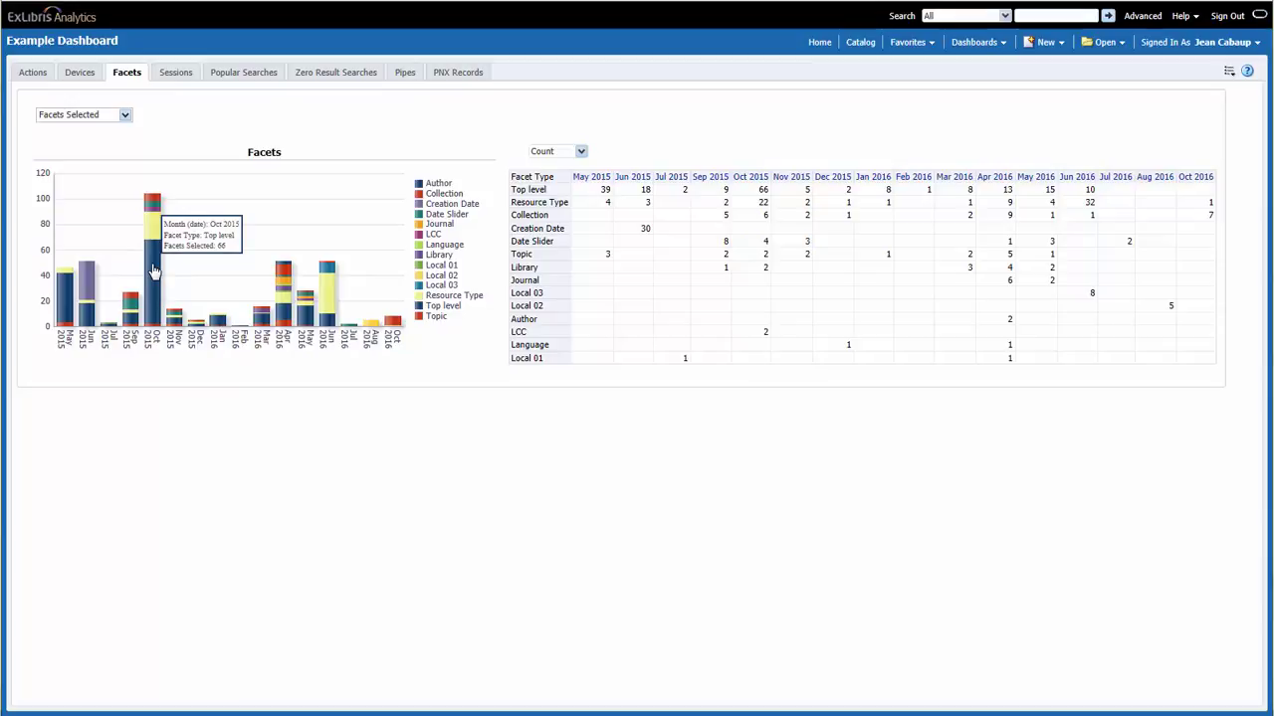
pyautogui.moveTo(149, 232)
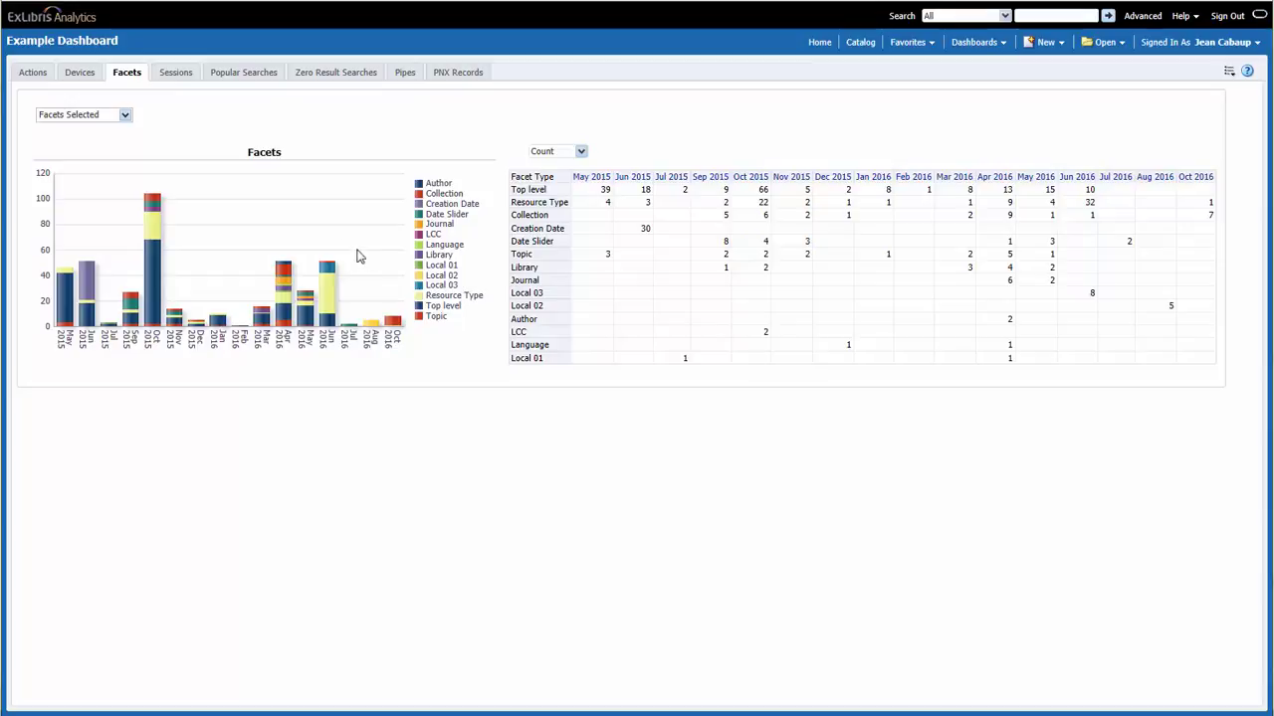
# Open the Sessions tab and check the Apr 2016 session count by country
pyautogui.click(177, 77)
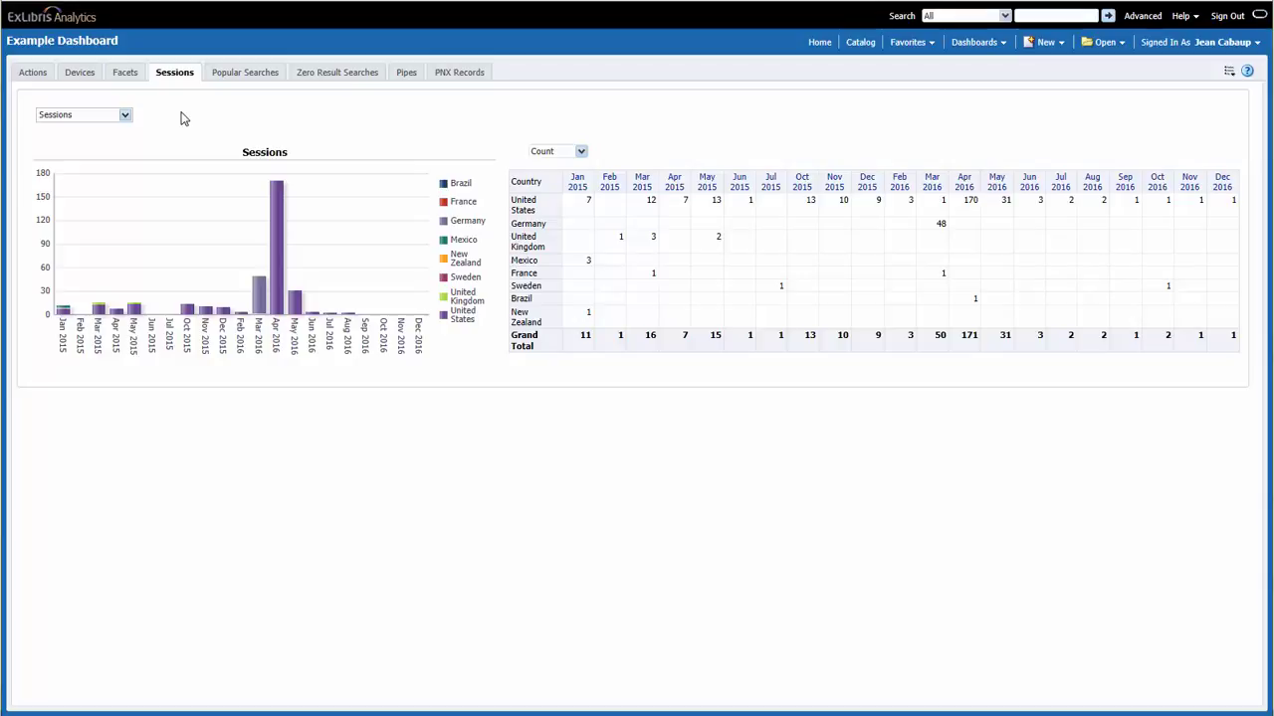
pyautogui.moveTo(279, 239)
# Open the Popular Searches tab, led by art history at 110 searches since 2015
pyautogui.click(246, 76)
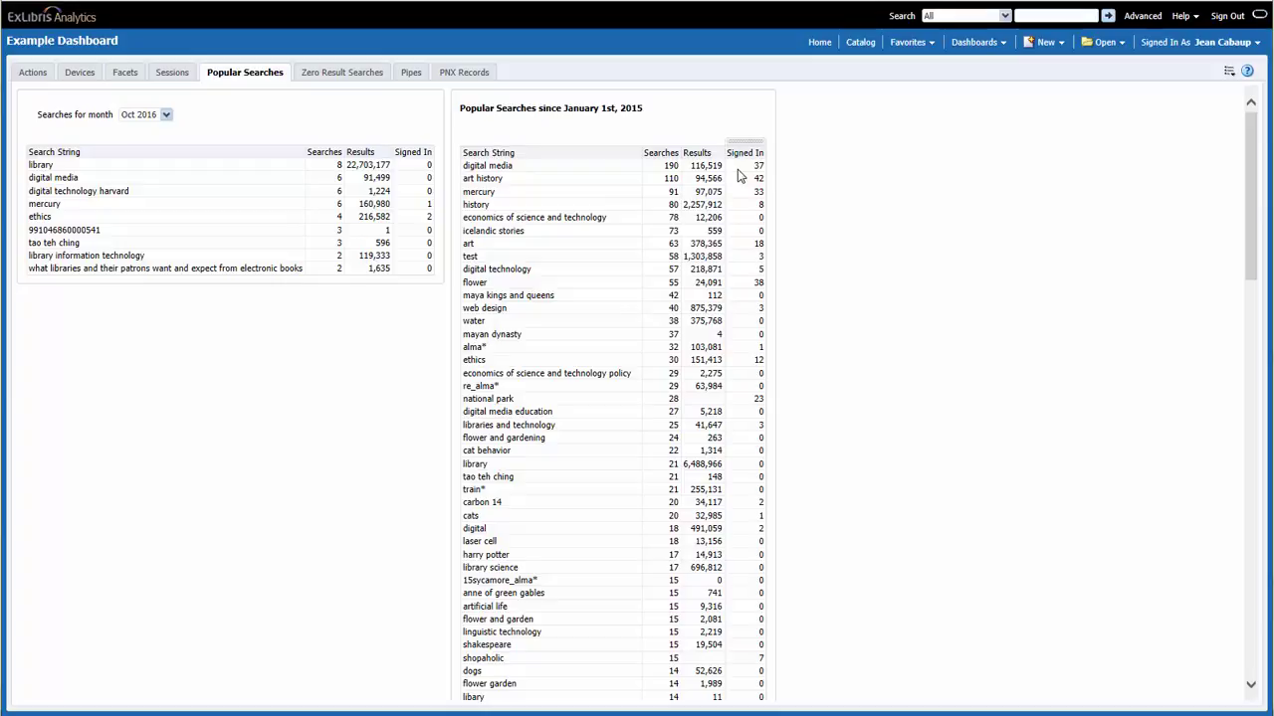
# Show the Zero Result Searches tab listing the Oct 2016 searches 'digital media' and 'ocm00367200'
pyautogui.click(353, 77)
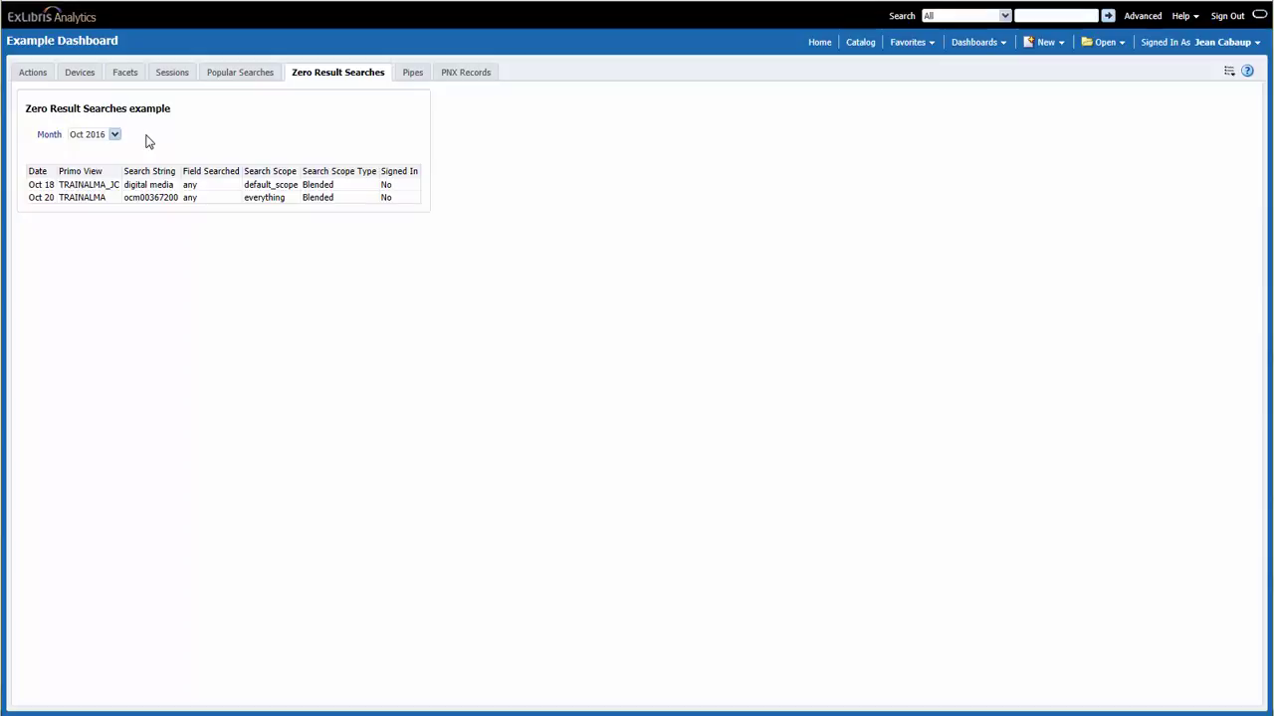
# Show the Pipes tab with pipe runs from Jan 2015 to Aug 2016, totalling 2,469,280 records
pyautogui.click(410, 78)
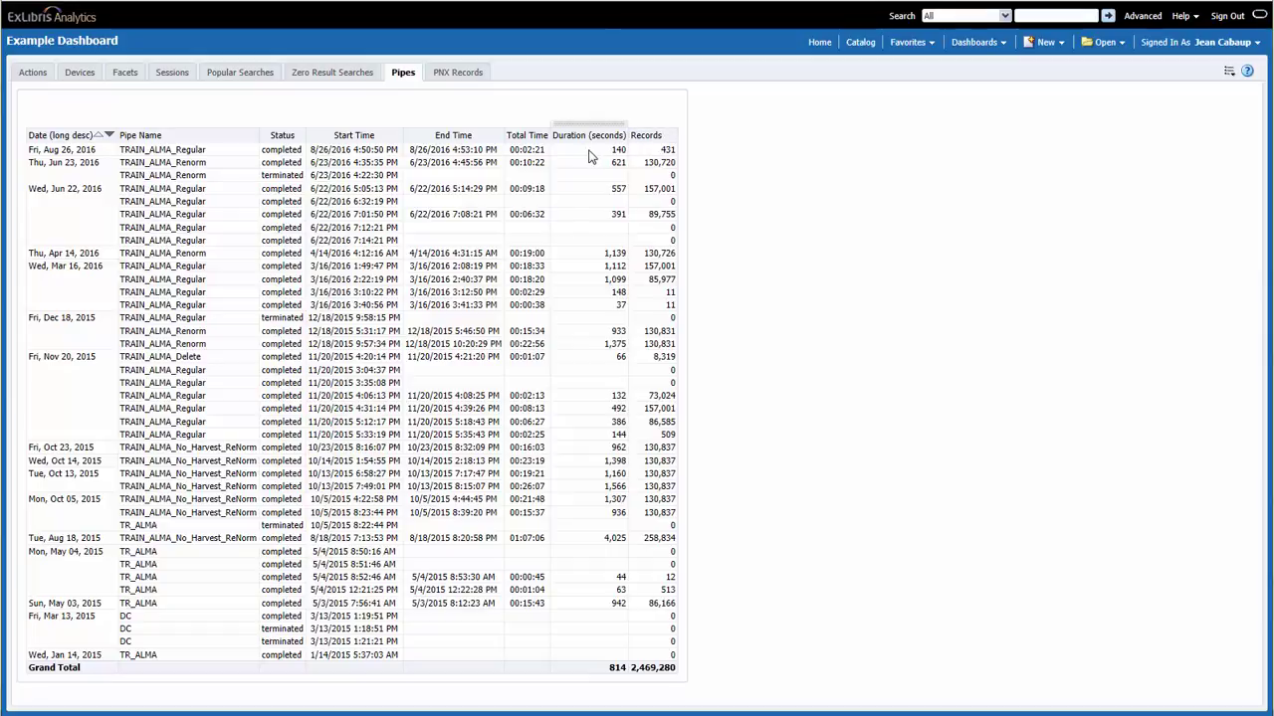
# Show the PNX Records tab, check the FRBR/DEDUP measure options, and keep the chart on Records
pyautogui.click(450, 78)
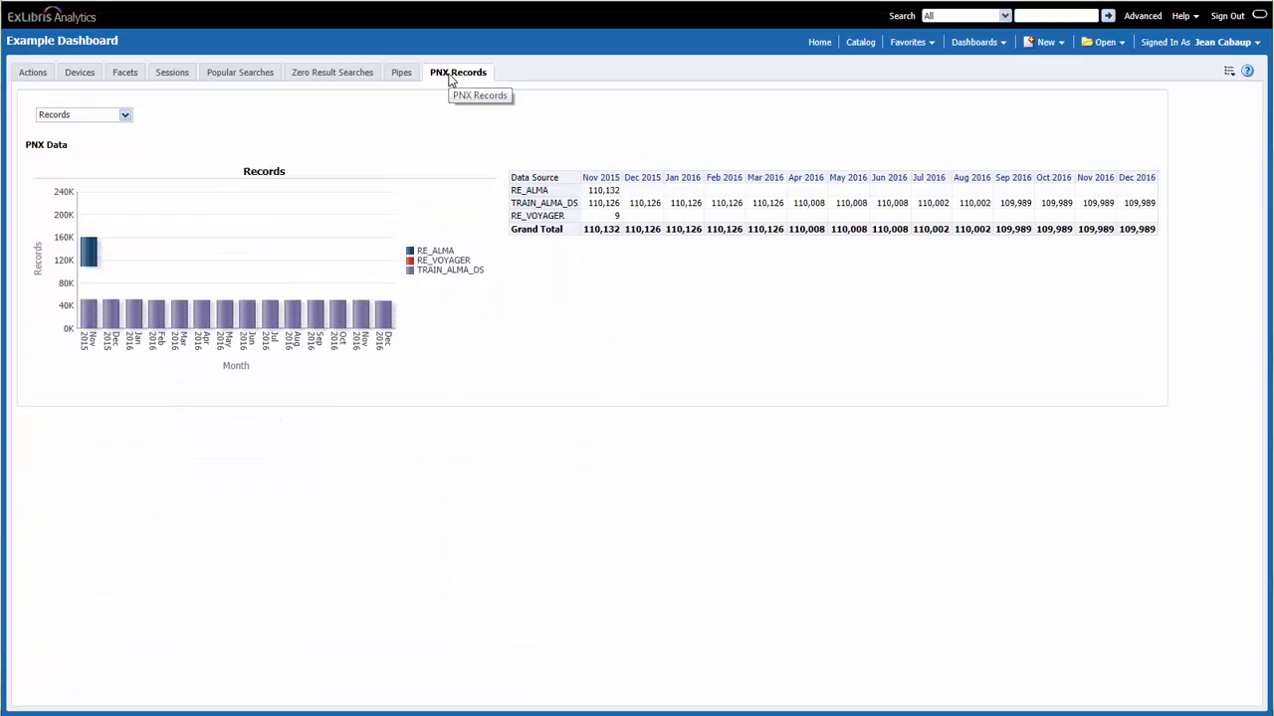
pyautogui.click(124, 117)
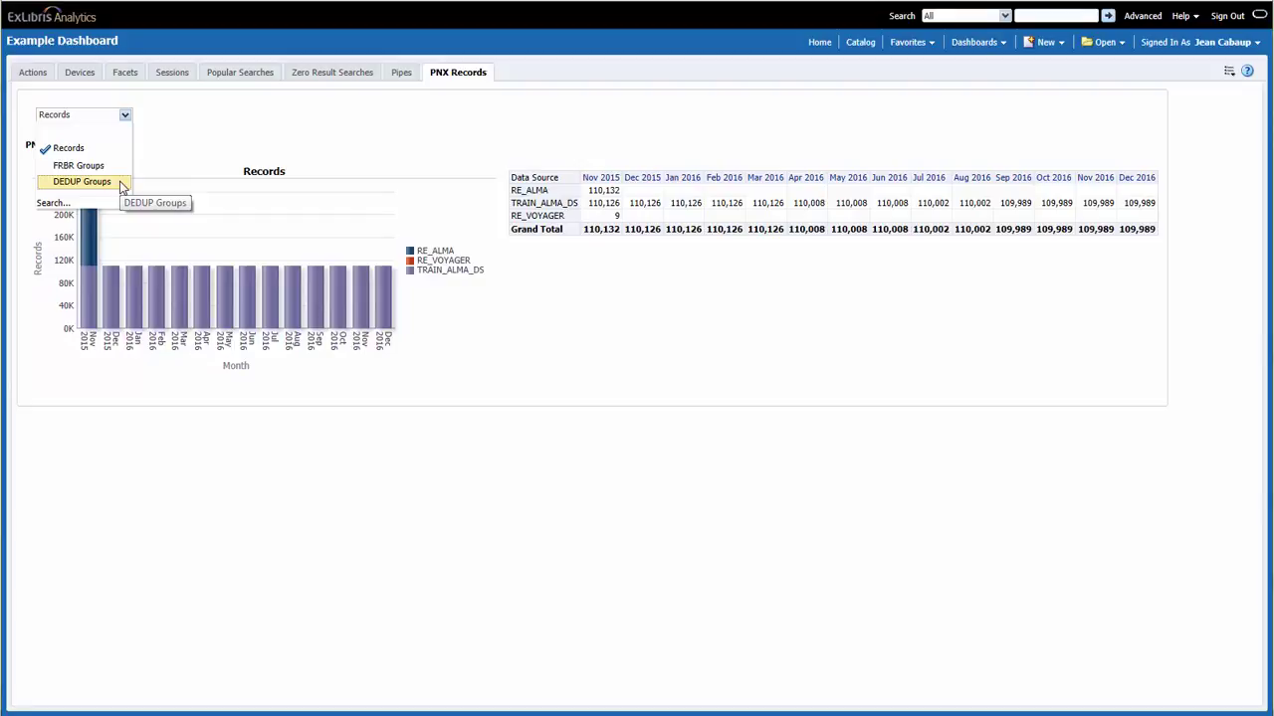
pyautogui.click(183, 156)
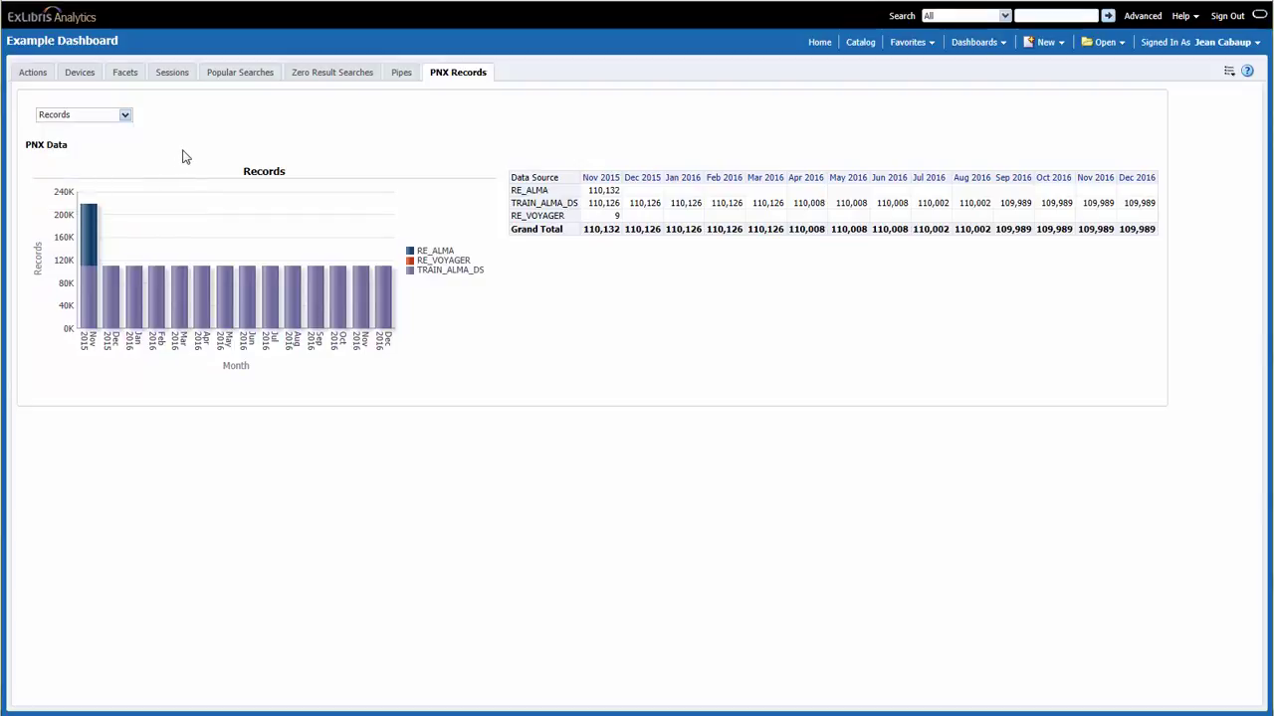